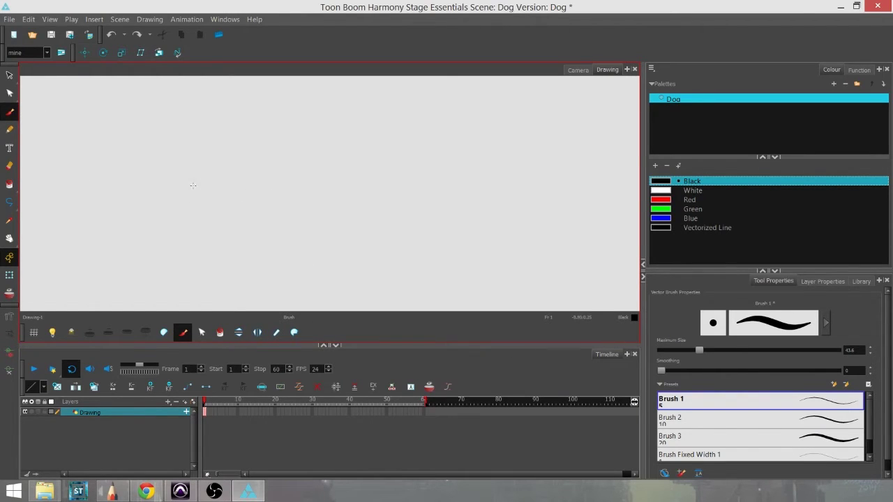
- Draw a wavy black brush stroke across the canvas and move the Brush Properties dialog up-left
mouse_move(138, 215)
mouse_down()
mouse_move(194, 183)
mouse_move(259, 189)
mouse_move(338, 226)
mouse_move(433, 219)
mouse_move(523, 184)
mouse_move(555, 187)
mouse_up()
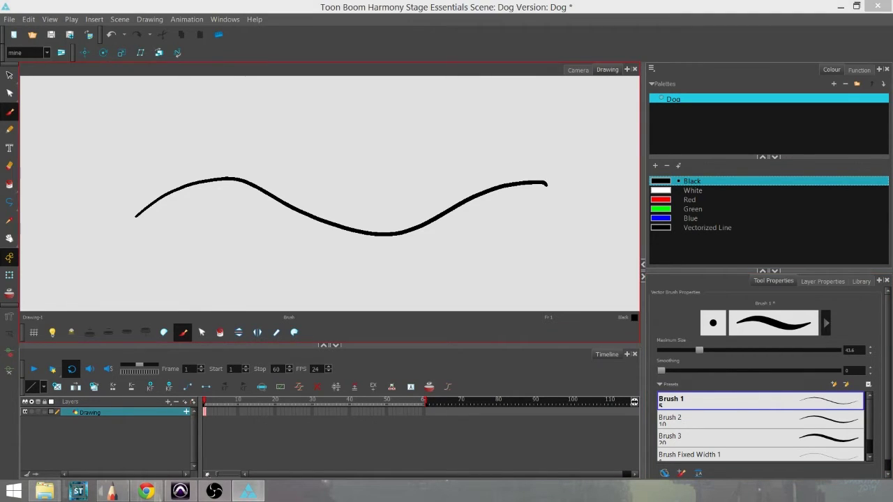
mouse_move(104, 153)
mouse_down()
mouse_move(105, 98)
mouse_move(70, 99)
mouse_up()
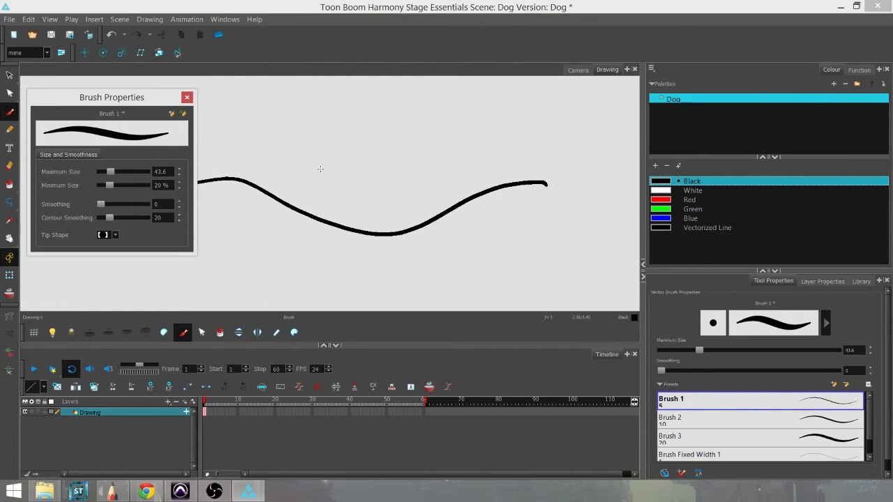
- Set Brush 1 maximum size to 52.52 and minimum size to 13.1%, undoing the test strokes
mouse_move(110, 172)
mouse_down()
mouse_move(133, 172)
mouse_move(111, 173)
mouse_move(132, 174)
mouse_move(112, 174)
mouse_move(117, 185)
mouse_move(139, 185)
mouse_move(98, 185)
mouse_move(139, 185)
mouse_move(90, 187)
mouse_up()
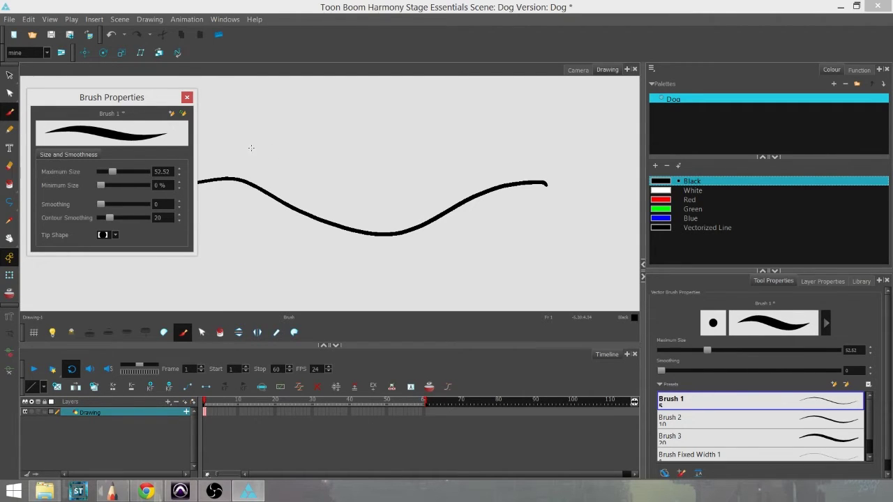
mouse_move(252, 148)
mouse_down()
mouse_move(359, 133)
mouse_move(421, 148)
mouse_move(508, 128)
mouse_up()
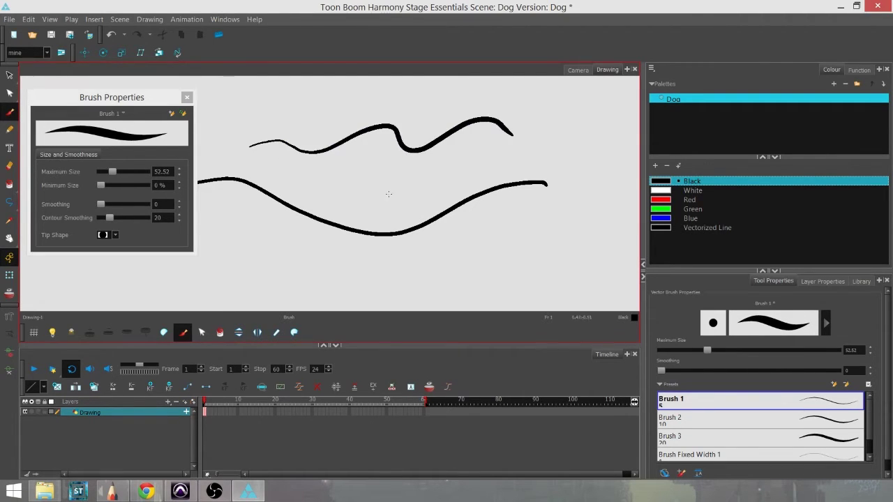
key(ctrl+z)
drag(100, 185, 145, 185)
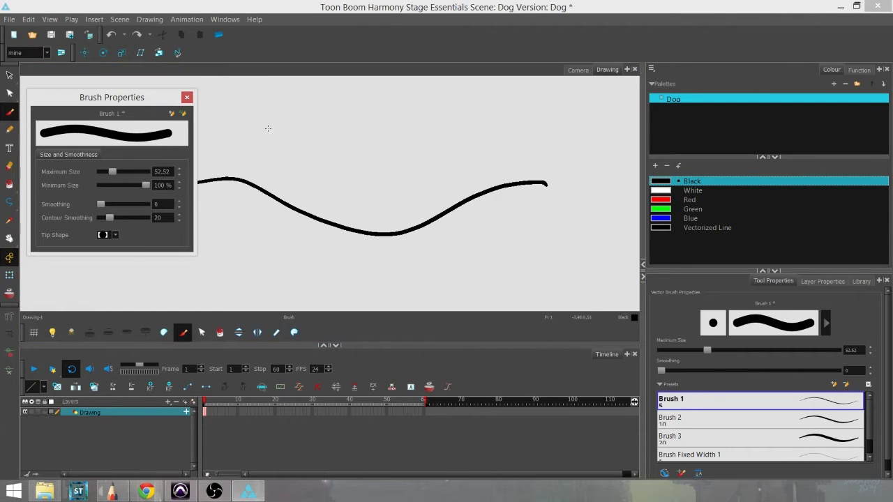
mouse_move(251, 132)
mouse_down()
mouse_move(311, 157)
mouse_move(412, 116)
mouse_move(440, 148)
mouse_move(528, 124)
mouse_move(577, 148)
mouse_up()
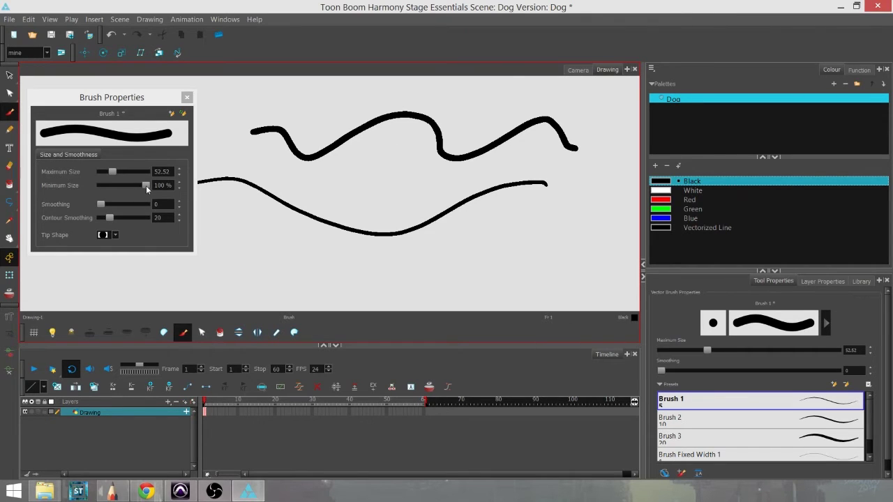
drag(146, 185, 106, 186)
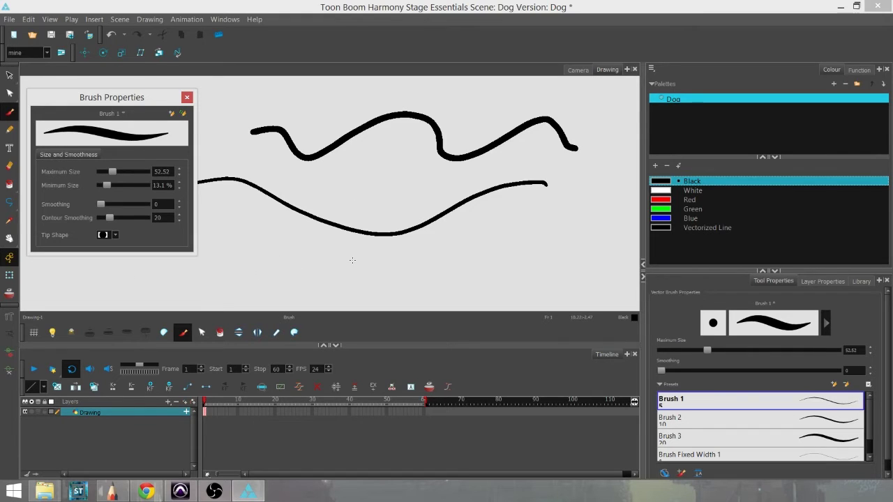
mouse_move(227, 264)
mouse_down()
mouse_move(419, 284)
mouse_move(572, 240)
mouse_move(608, 259)
mouse_up()
key(ctrl+z)
key(ctrl+z)
key(ctrl+z)
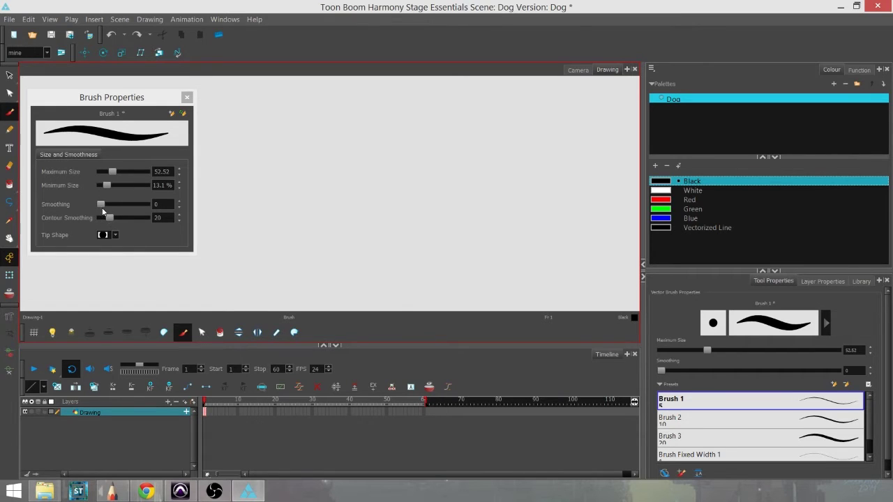
- Try increasing brush smoothing up to 96 with test strokes
drag(100, 204, 131, 204)
mouse_move(283, 174)
mouse_down()
mouse_move(357, 195)
mouse_move(525, 201)
mouse_move(573, 220)
mouse_up()
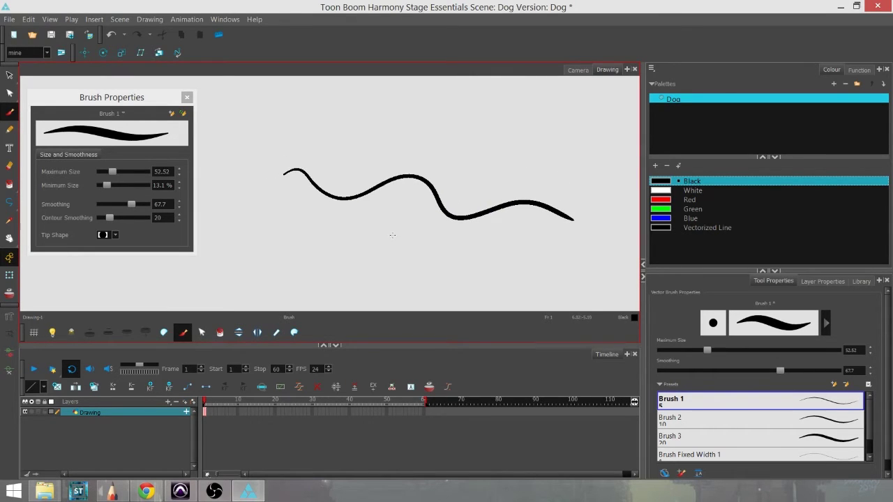
key(ctrl+z)
drag(132, 203, 143, 205)
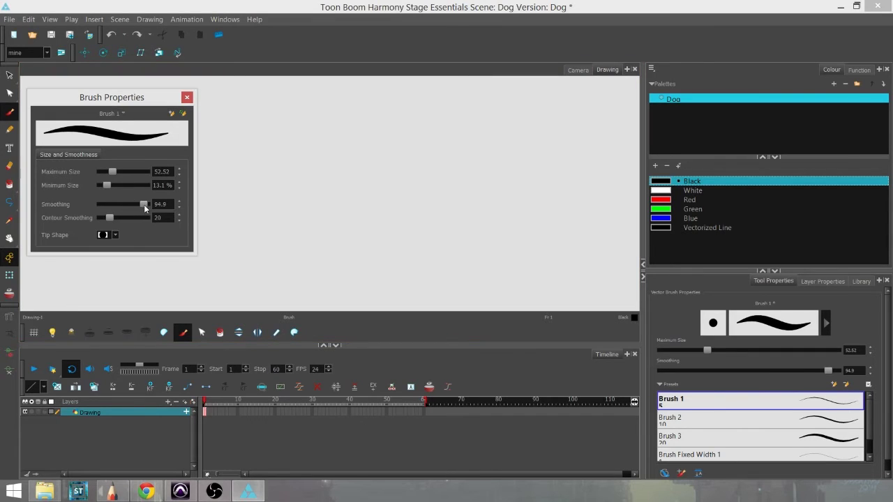
mouse_move(279, 197)
mouse_down()
mouse_move(321, 196)
mouse_move(329, 209)
mouse_move(353, 189)
mouse_move(358, 203)
mouse_move(391, 207)
mouse_up()
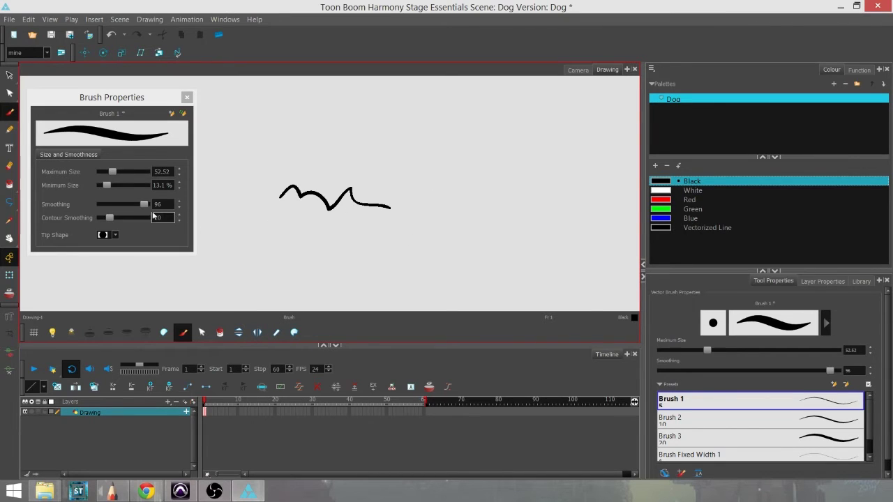
- Set smoothing to 19.2, undo the tests, and draw one long wavy stroke
drag(142, 204, 113, 202)
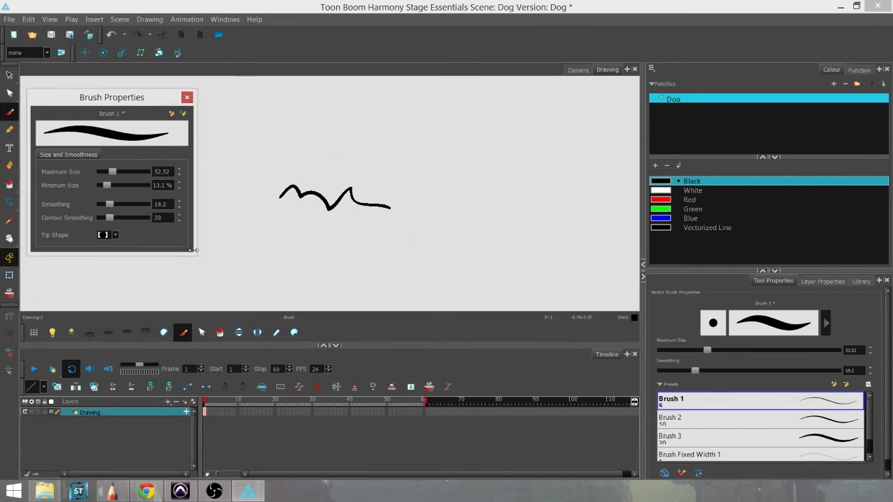
mouse_move(335, 134)
mouse_down()
mouse_move(404, 150)
mouse_move(480, 184)
mouse_move(557, 192)
mouse_up()
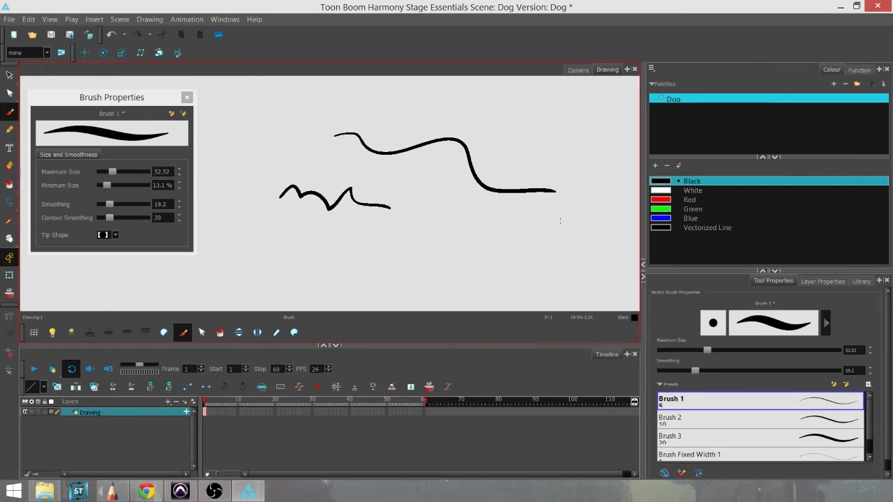
key(ctrl+z)
key(ctrl+z)
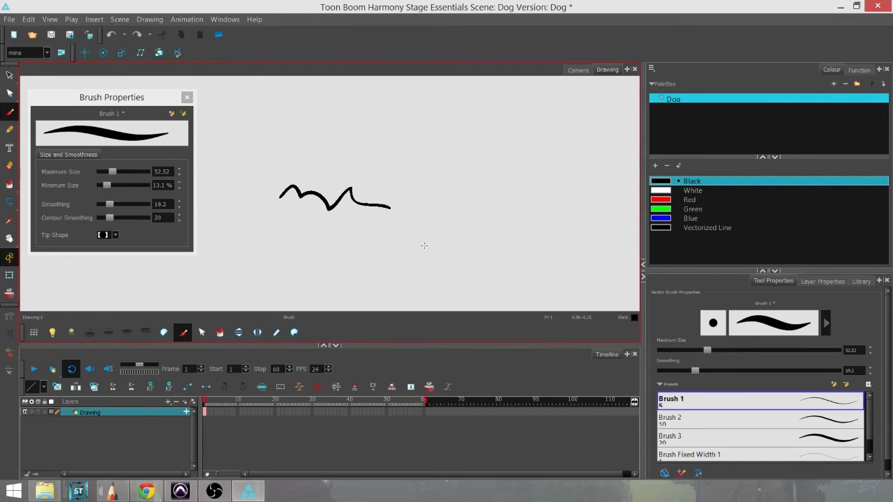
mouse_move(253, 167)
mouse_down()
mouse_move(318, 190)
mouse_move(572, 230)
mouse_up()
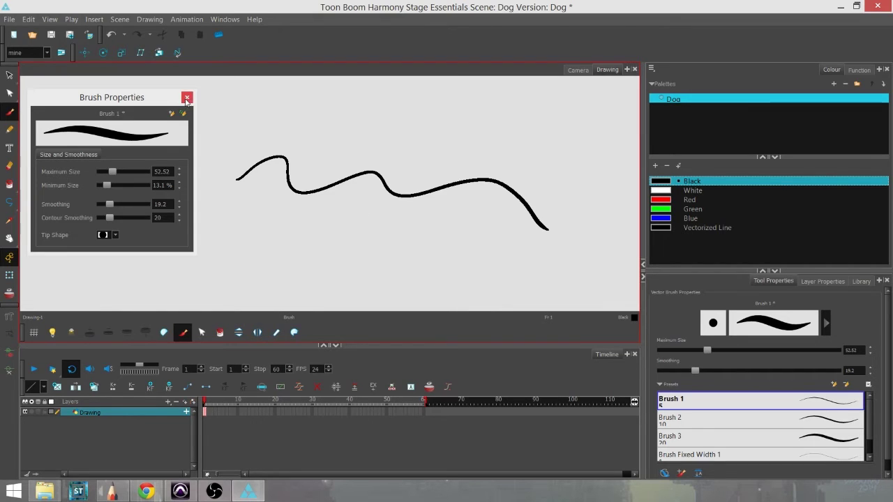
- Draw test strokes with the flat and the square brush tips
click(115, 236)
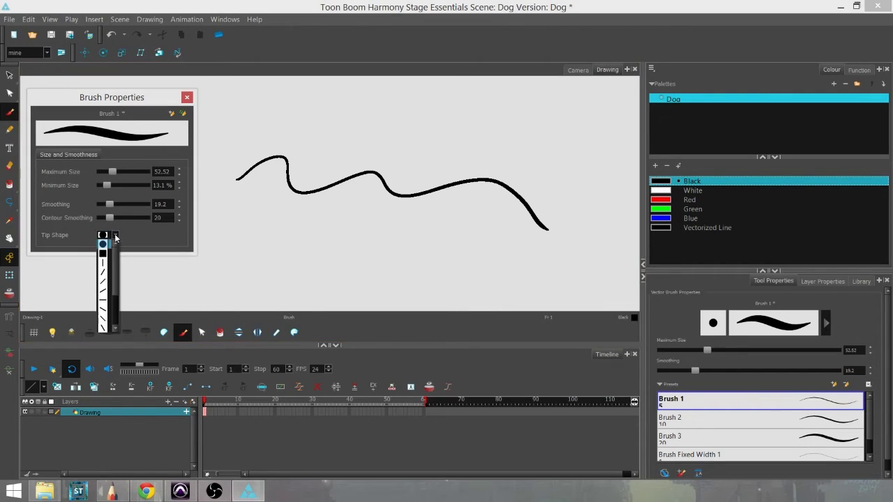
click(115, 236)
click(115, 236)
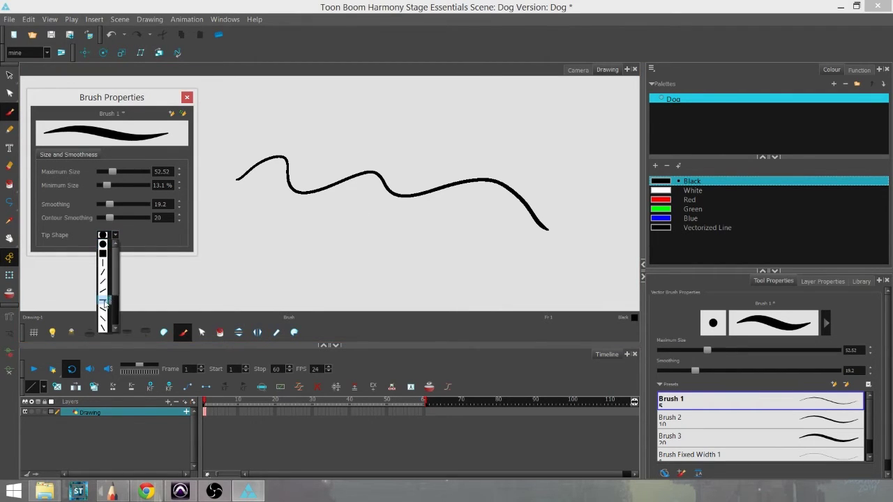
click(110, 300)
mouse_move(348, 109)
mouse_down()
mouse_move(348, 159)
mouse_move(438, 139)
mouse_up()
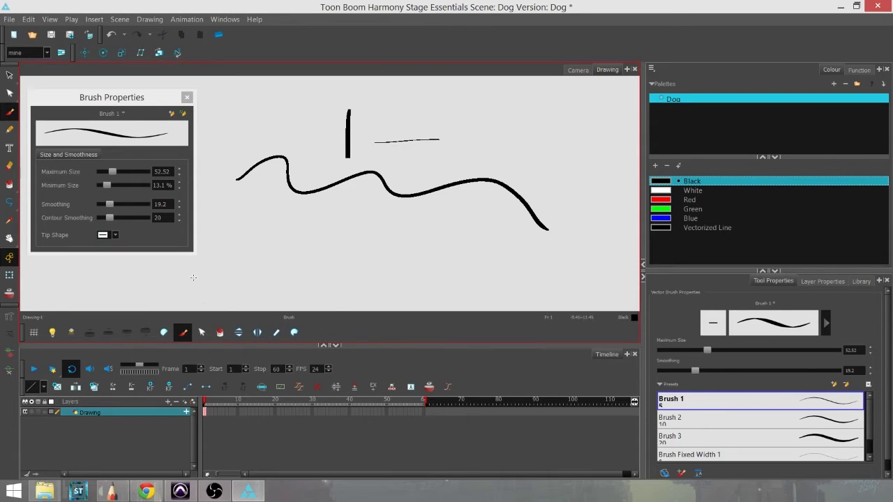
click(115, 235)
click(106, 259)
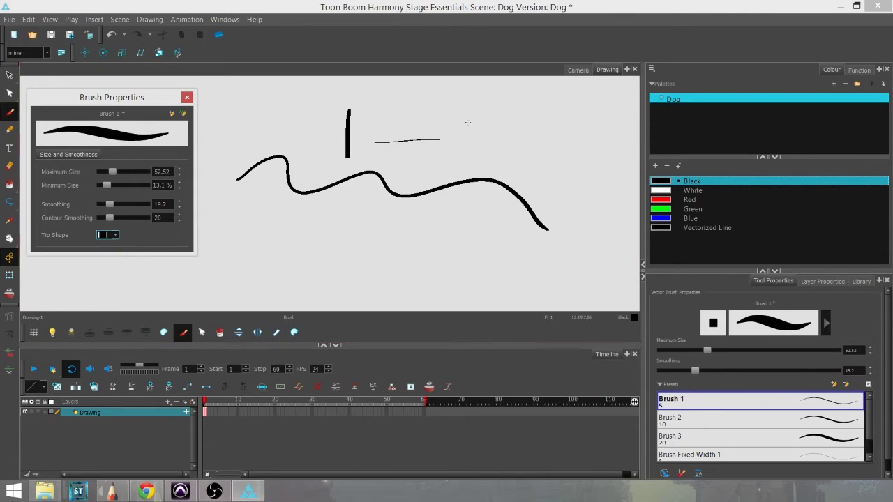
mouse_move(468, 122)
mouse_down()
mouse_move(599, 155)
mouse_move(613, 187)
mouse_up()
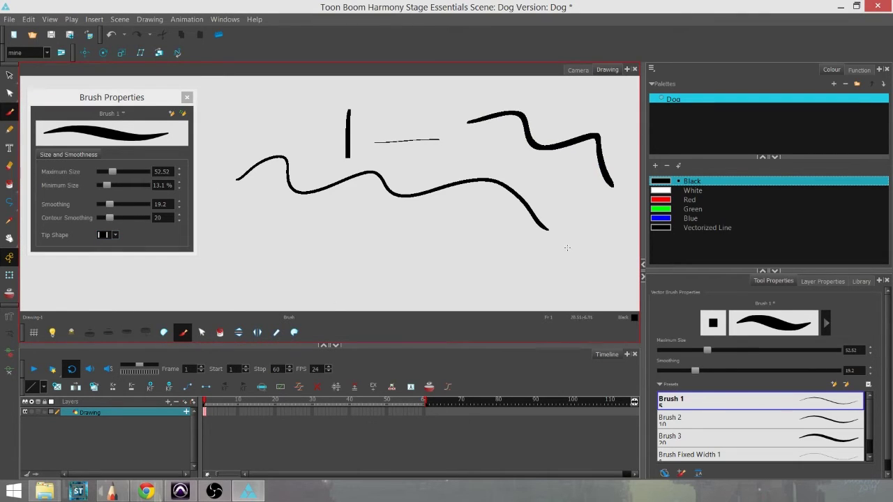
- Switch to the star-shaped tip and draw a wavy stroke plus short test strokes
click(116, 236)
click(106, 246)
click(116, 237)
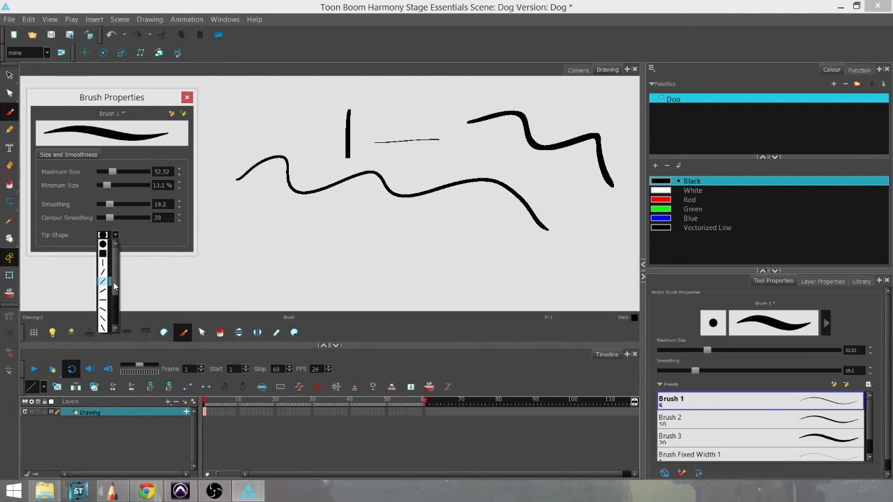
click(106, 314)
drag(281, 241, 386, 263)
drag(388, 274, 417, 279)
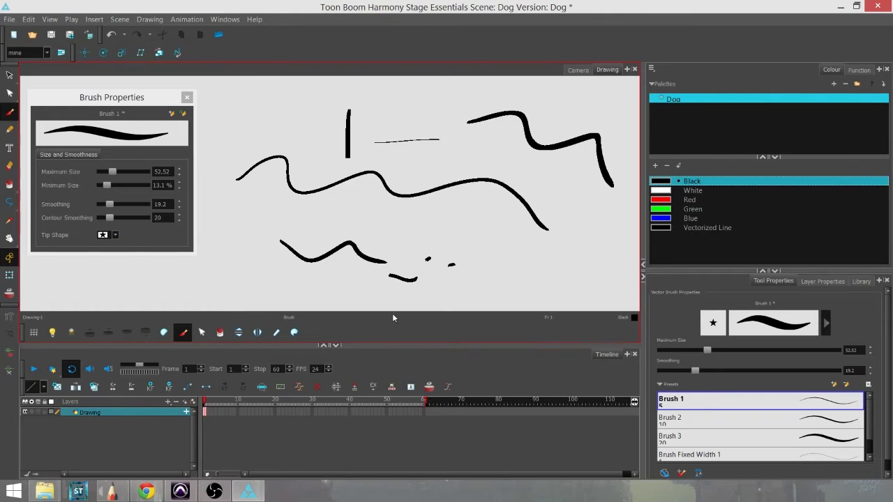
drag(499, 220, 502, 246)
- Choose the textured multi-line tip, draw a squiggle, and pan the view to it
click(115, 235)
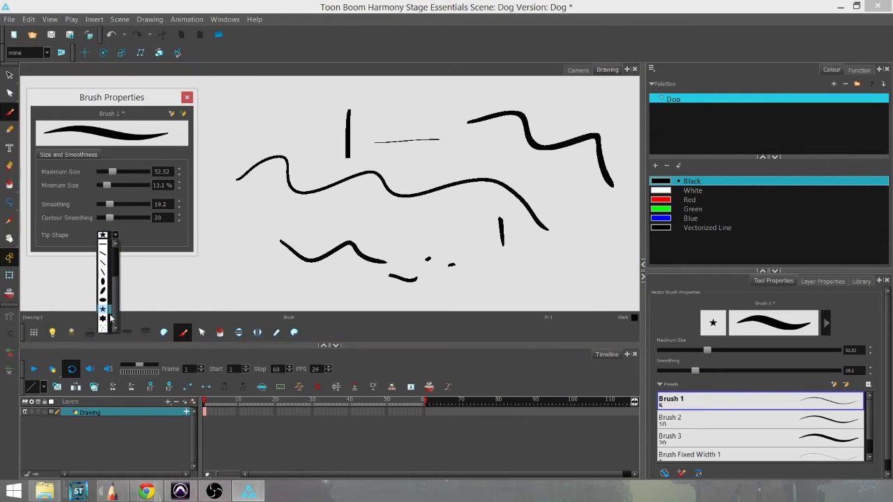
click(104, 324)
click(116, 238)
click(102, 325)
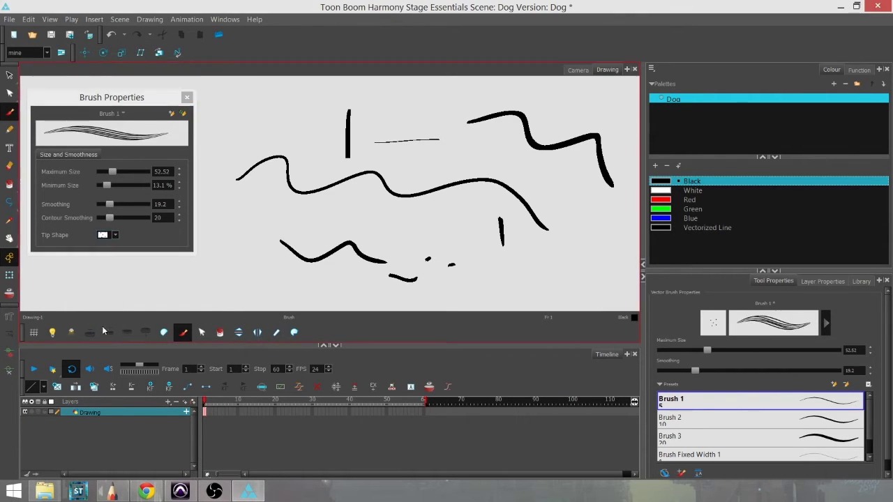
mouse_move(219, 267)
mouse_down()
mouse_move(268, 269)
mouse_move(289, 283)
mouse_up()
key(space)
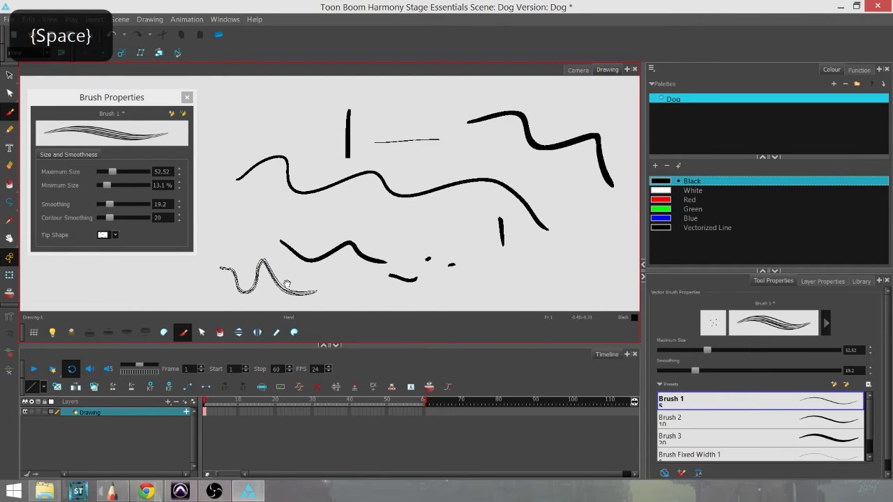
scroll(286, 299, up, 5)
drag(327, 239, 470, 135)
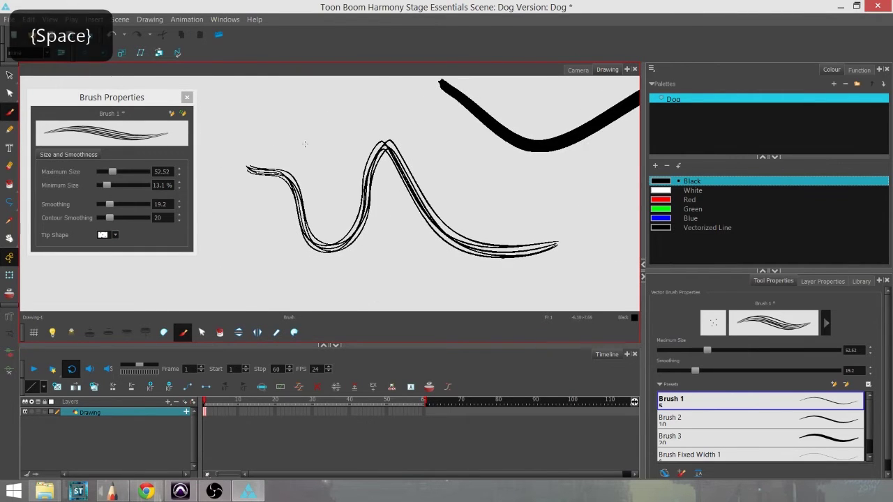
- Pull the squiggle's contour into a bulge with Contour Editor, then undo it
key(alt+q)
click(408, 166)
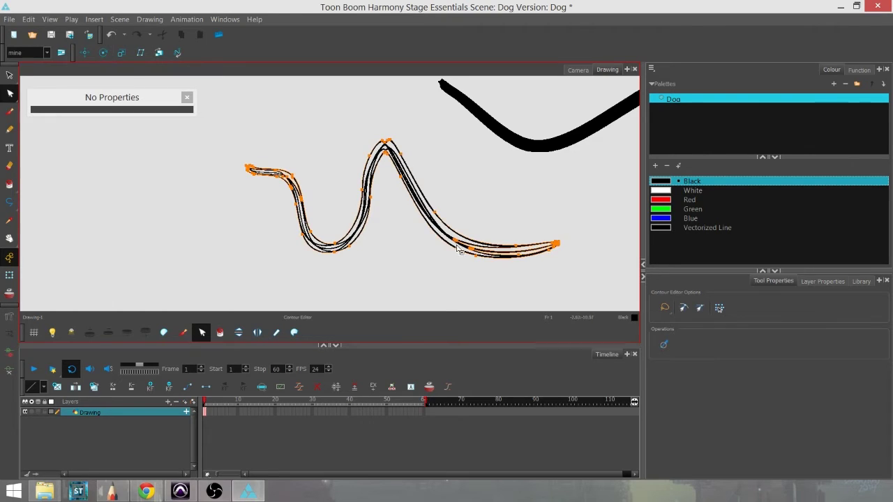
key(space)
drag(457, 281, 391, 286)
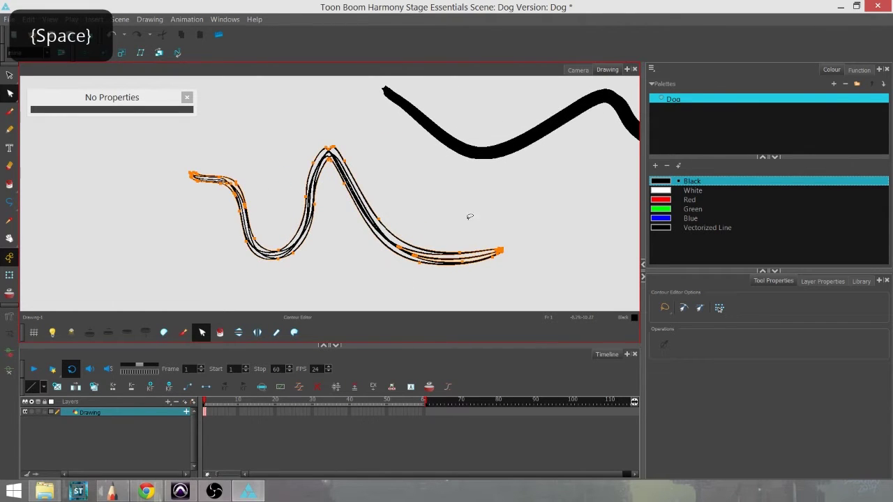
drag(383, 227, 451, 217)
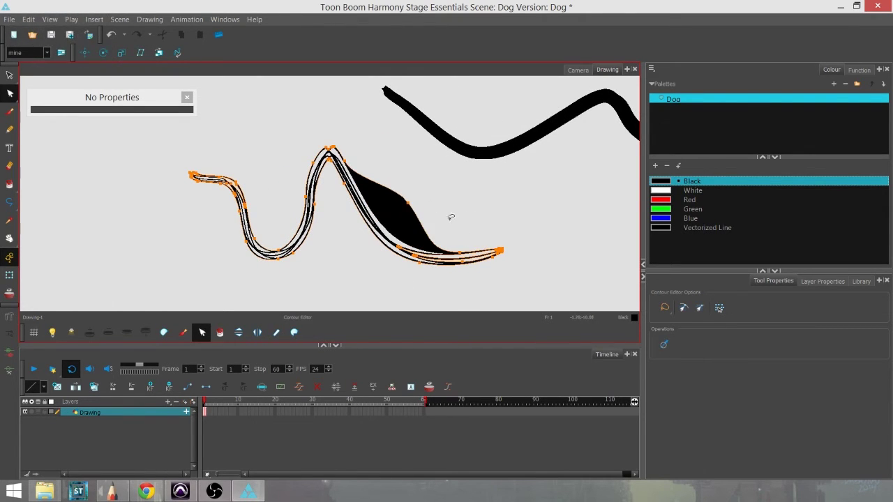
key(ctrl+z)
- Zoom out, select all the strokes with the Select tool, and delete them
click(187, 97)
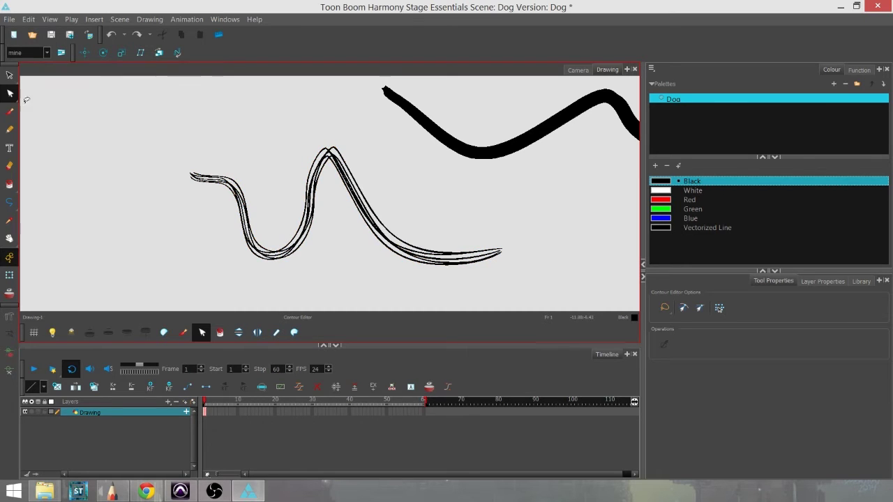
key(ctrl+z)
mouse_move(418, 200)
mouse_down()
mouse_move(465, 202)
mouse_move(394, 234)
mouse_move(325, 233)
mouse_up()
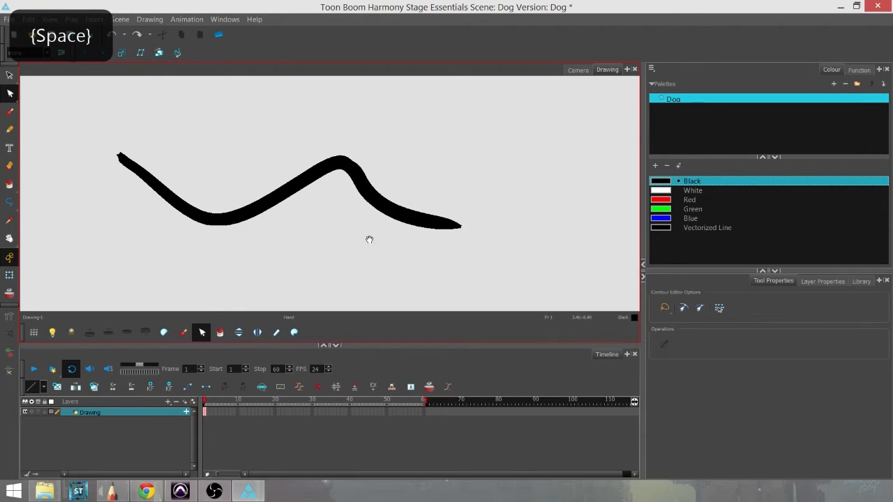
scroll(367, 242, down, 2)
scroll(367, 242, down, 2)
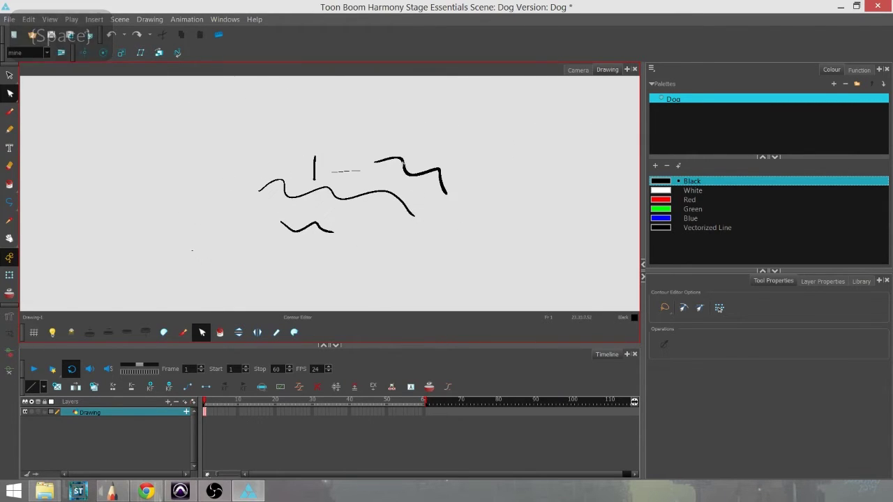
key(alt+s)
mouse_move(468, 142)
mouse_down()
mouse_move(403, 295)
mouse_move(492, 173)
mouse_up()
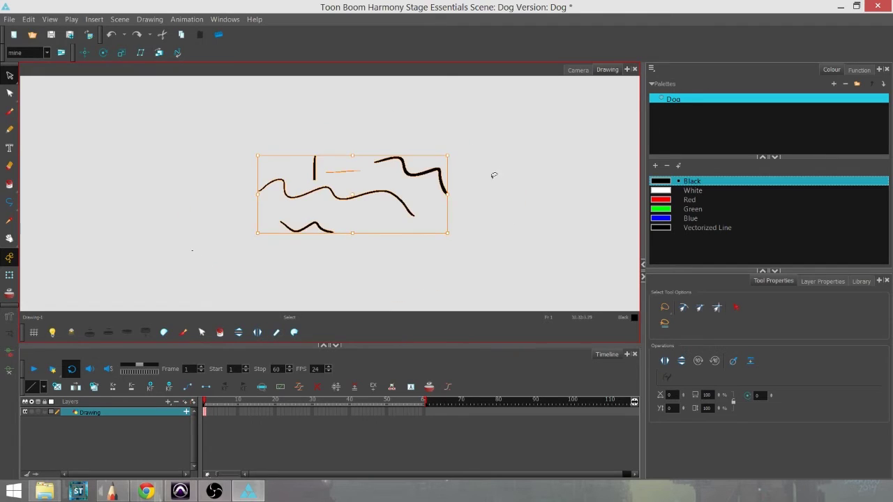
key(Delete)
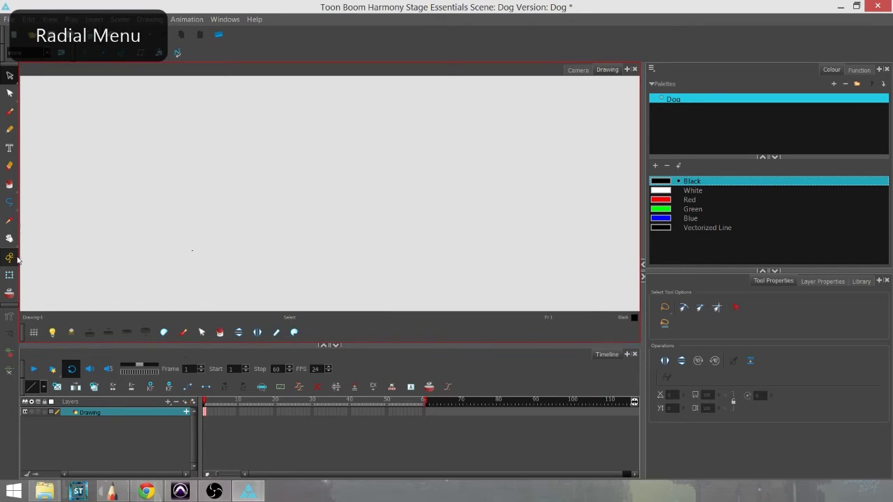
- Return to the Brush and open its full properties and tip shape list
click(10, 112)
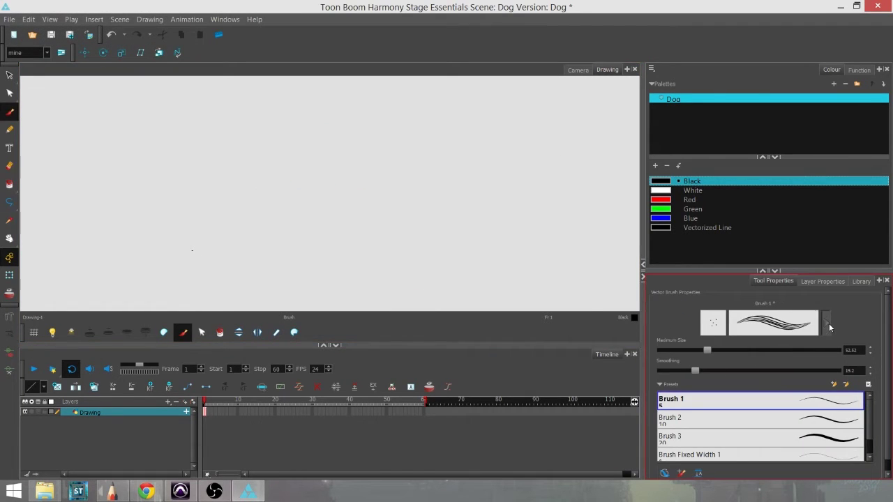
click(826, 323)
click(115, 235)
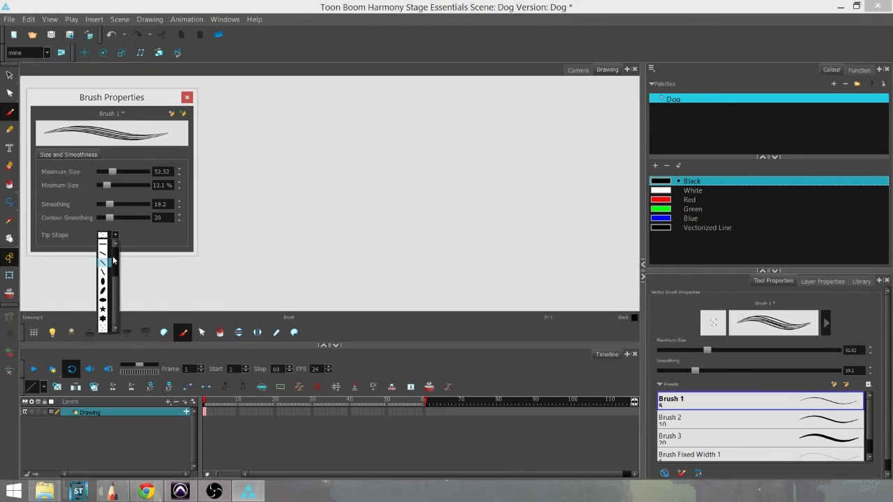
click(113, 257)
- Use the round tip with maximum size 116.8 to draw a thick wavy stroke
click(115, 237)
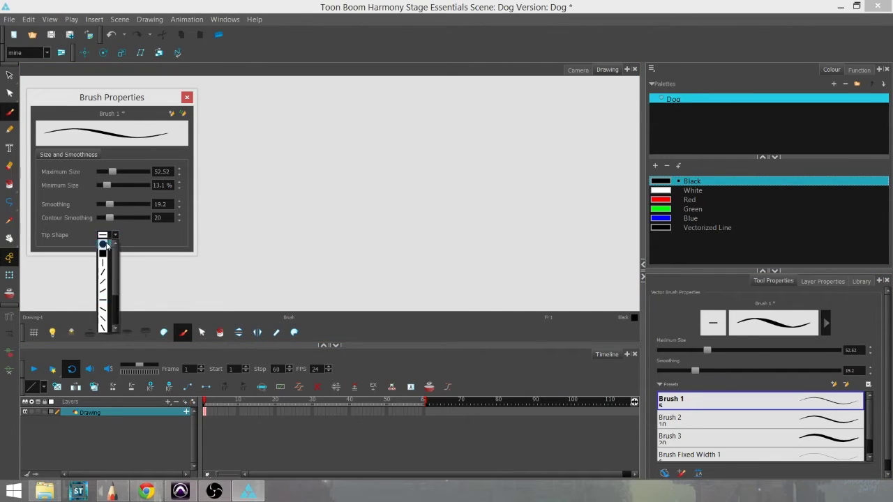
click(105, 244)
click(187, 98)
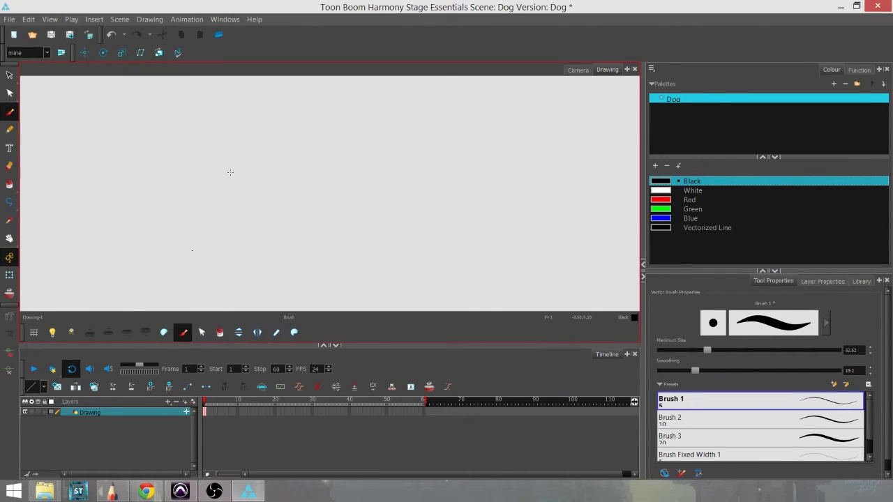
mouse_move(208, 185)
mouse_down()
mouse_move(270, 175)
mouse_move(330, 216)
mouse_move(418, 182)
mouse_move(460, 192)
mouse_up()
key(ctrl+z)
drag(709, 351, 755, 350)
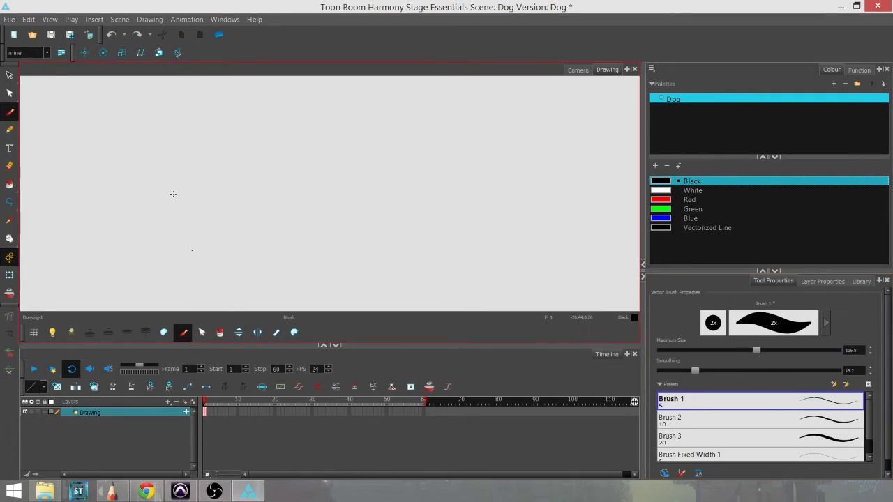
mouse_move(173, 194)
mouse_down()
mouse_move(226, 172)
mouse_move(319, 189)
mouse_move(422, 180)
mouse_move(478, 193)
mouse_up()
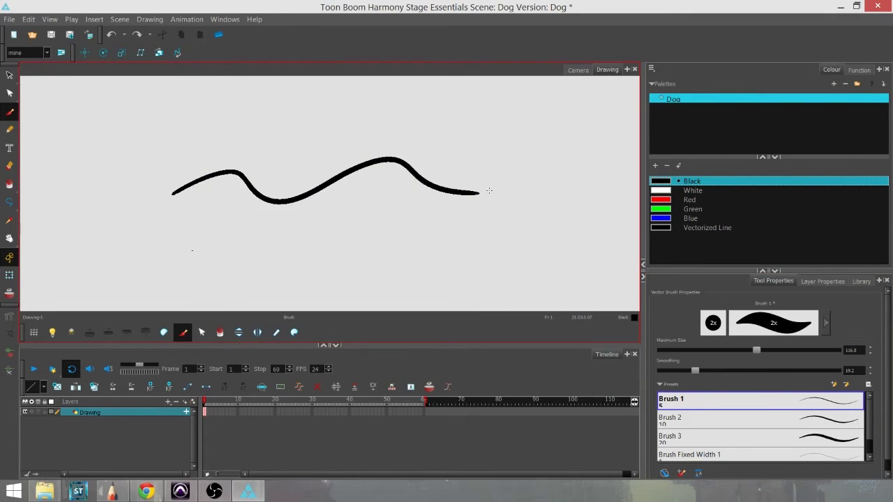
- Pull the stroke's right hump into a wide filled black bulge with Contour Editor
click(9, 93)
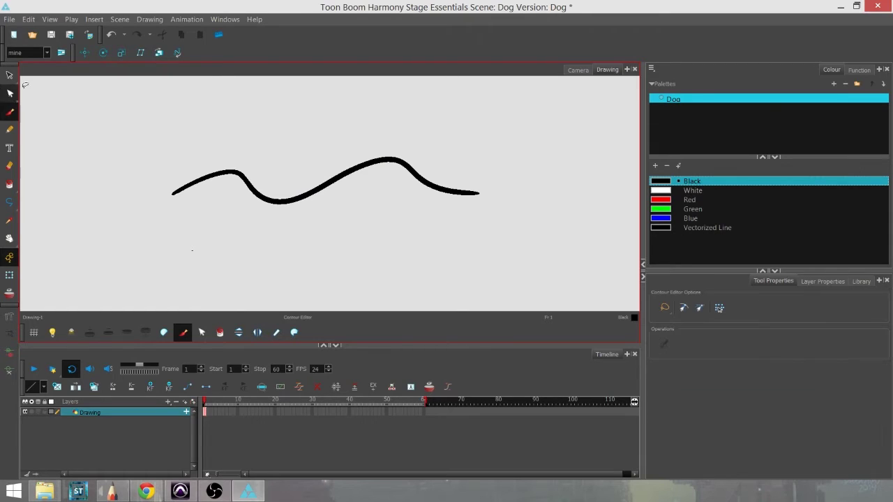
click(394, 160)
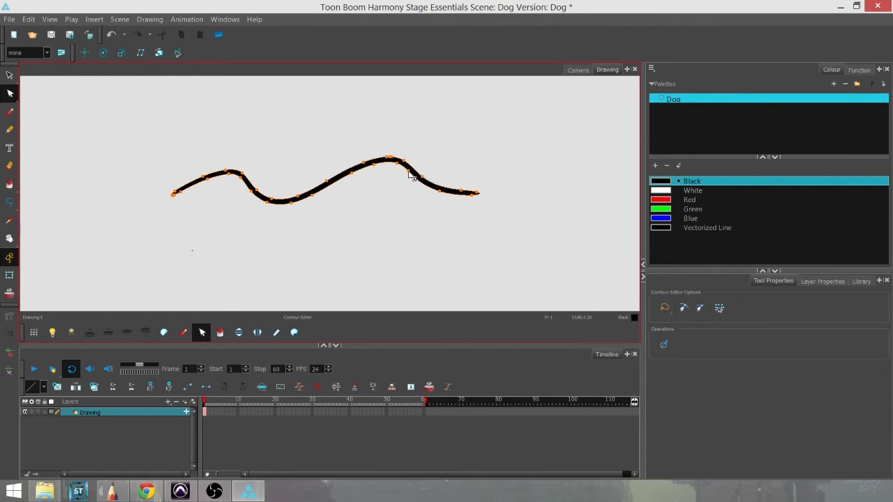
mouse_move(411, 176)
mouse_down()
mouse_move(390, 211)
mouse_move(399, 204)
mouse_move(375, 206)
mouse_up()
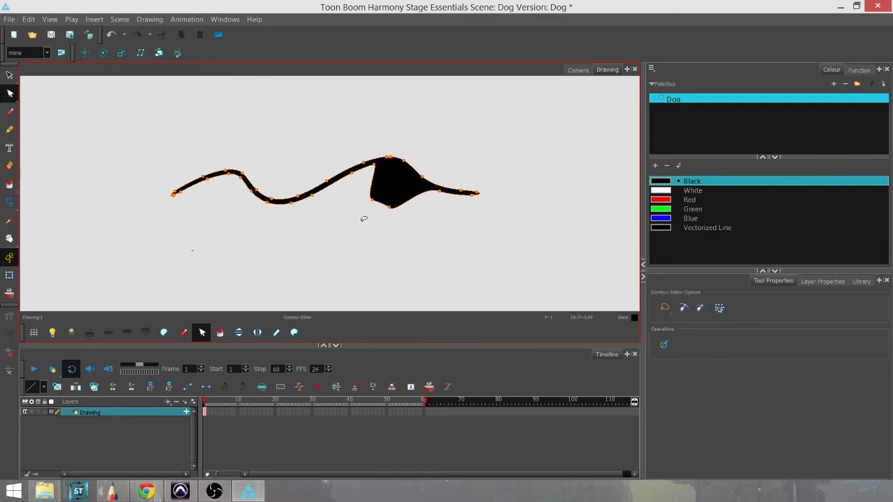
drag(378, 166, 368, 221)
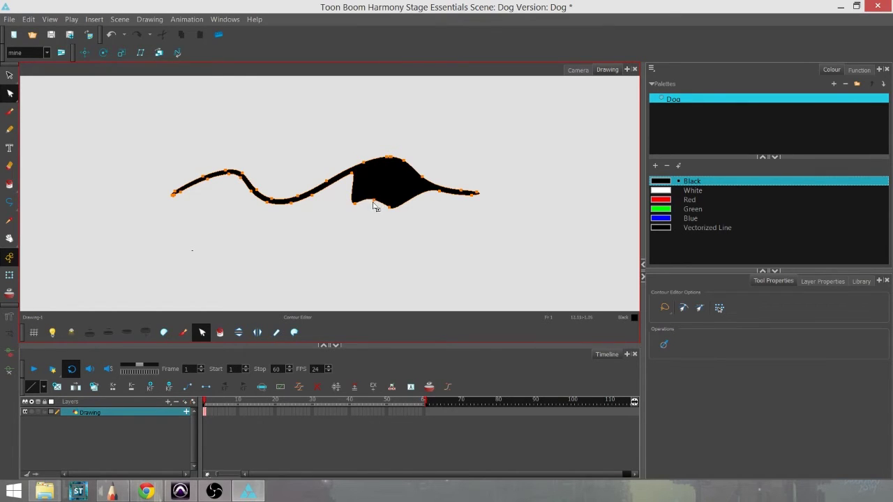
click(9, 112)
- Draw and undo a long brush line and a long pencil line across the top
mouse_move(184, 127)
mouse_down()
mouse_move(456, 117)
mouse_move(504, 126)
mouse_up()
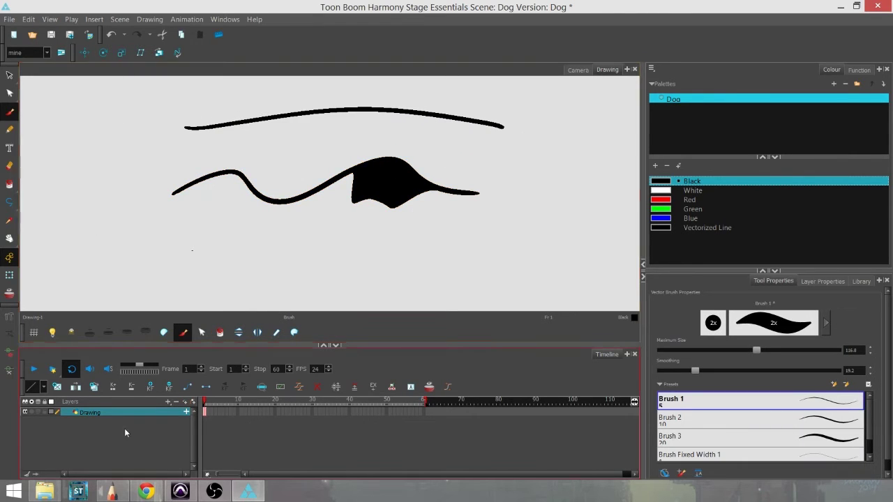
key(ctrl+z)
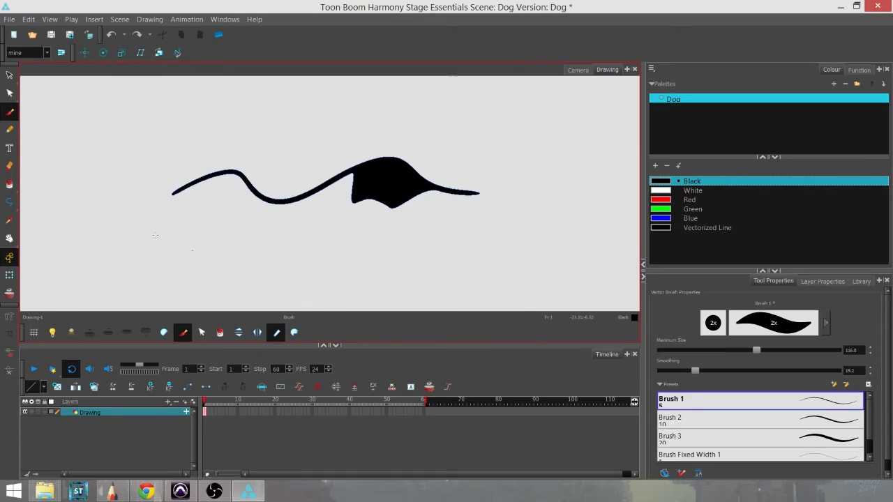
click(276, 333)
mouse_move(169, 131)
mouse_down()
mouse_move(380, 122)
mouse_move(555, 149)
mouse_up()
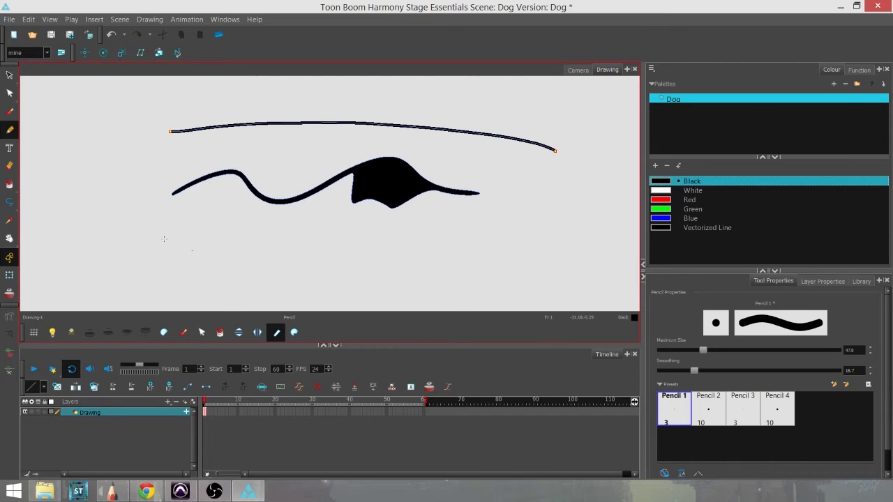
key(ctrl+z)
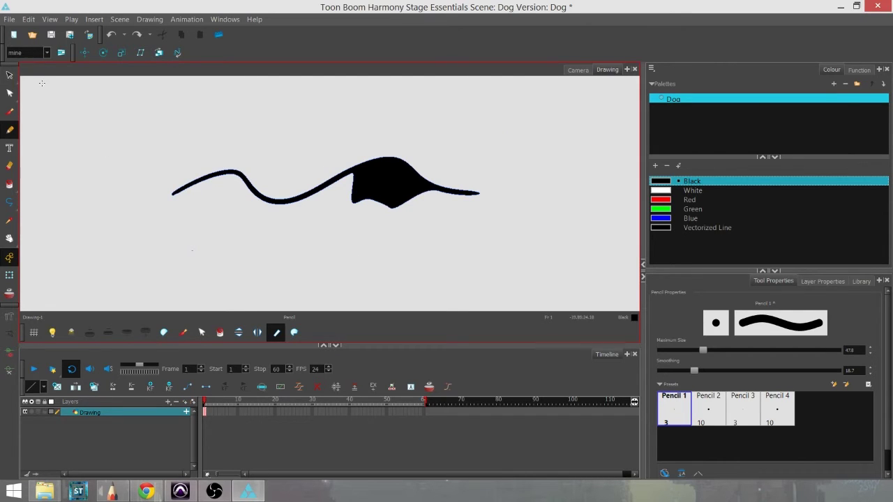
- Select the bulged wavy stroke and delete it
click(10, 75)
mouse_move(517, 130)
mouse_down()
mouse_move(107, 217)
mouse_move(490, 200)
mouse_up()
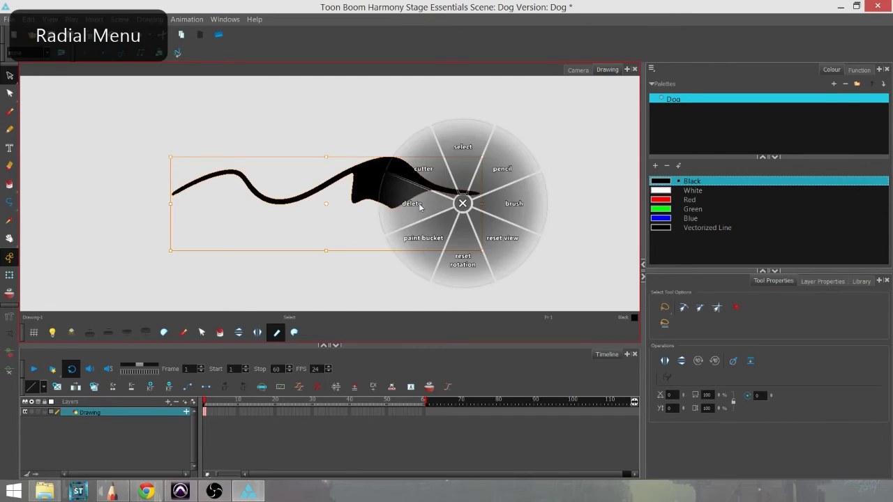
key(Delete)
click(9, 112)
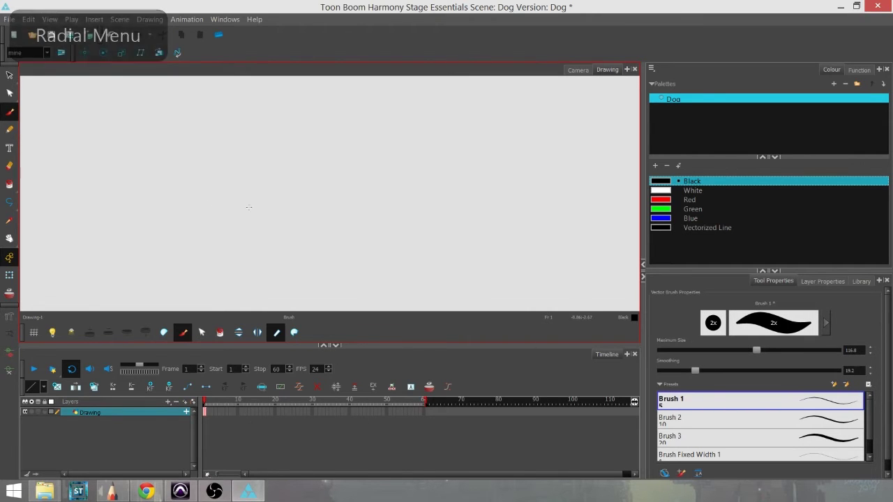
- Draw a red wavy stroke across the canvas and select it
click(718, 200)
drag(162, 201, 500, 201)
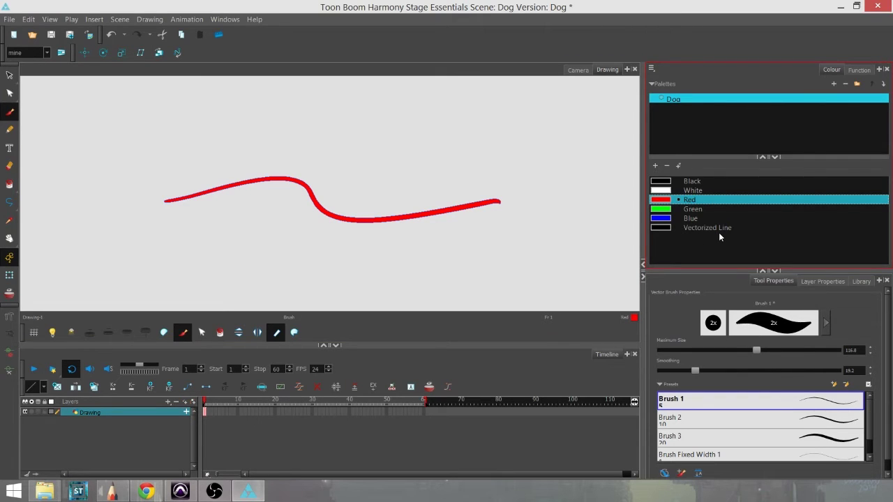
click(10, 75)
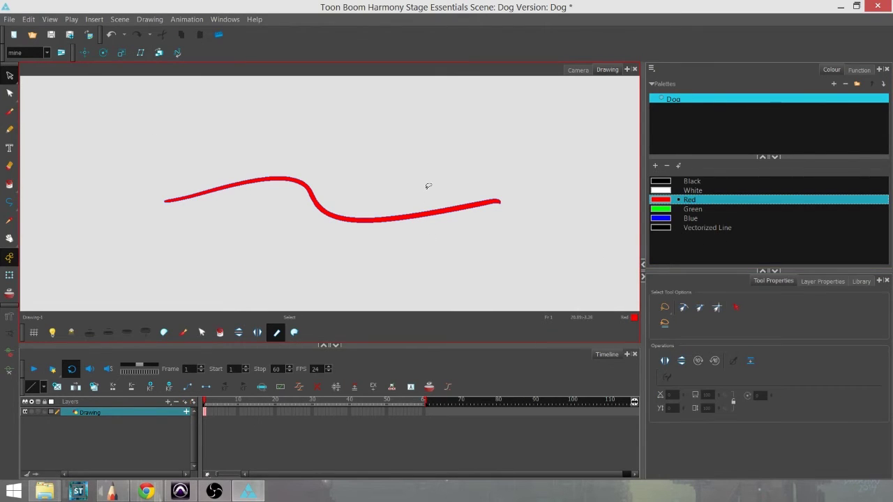
drag(421, 159, 305, 265)
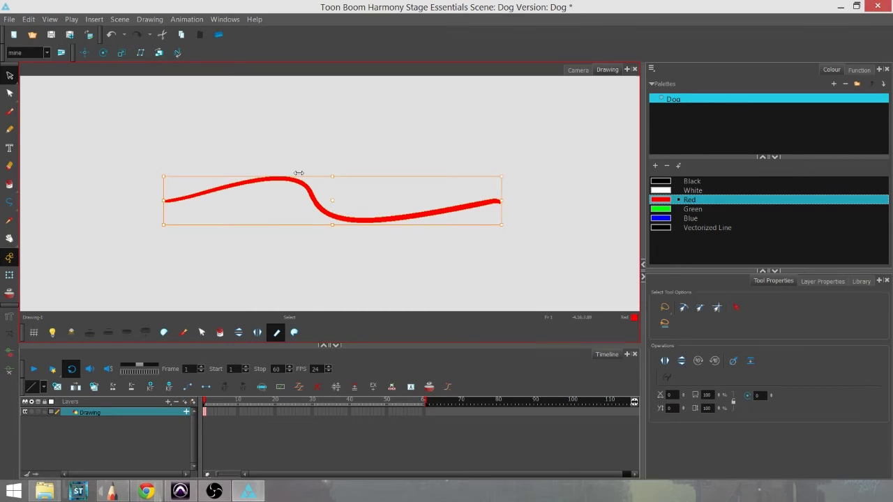
- Recolour the stroke through green, blue, white, black and red, then add a new palette colour
click(666, 208)
click(666, 218)
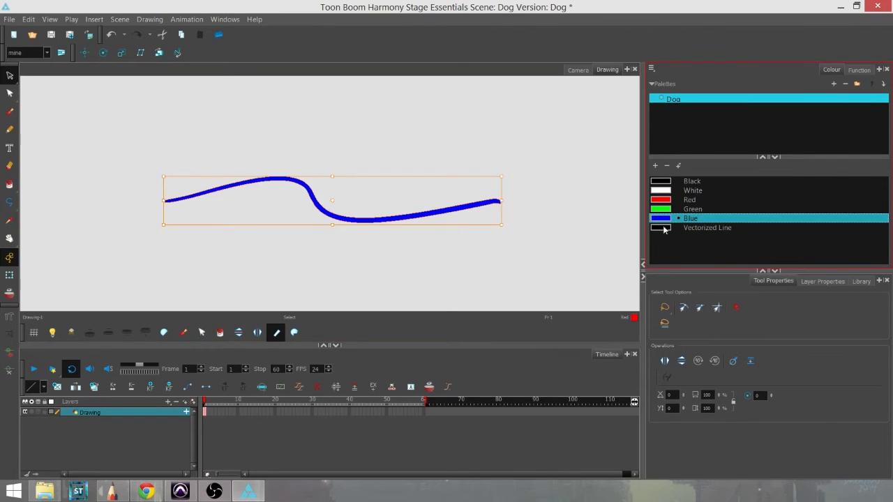
key(Down)
click(668, 191)
click(667, 181)
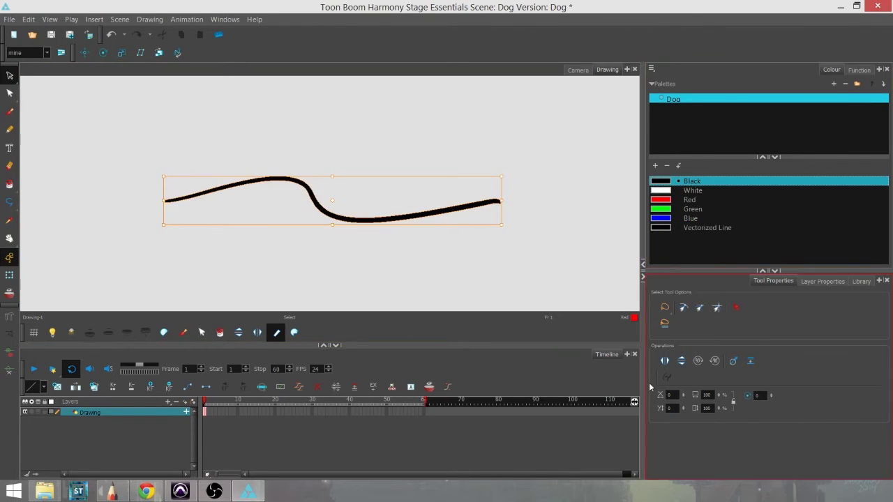
click(668, 200)
key(Down)
key(Down)
key(Down)
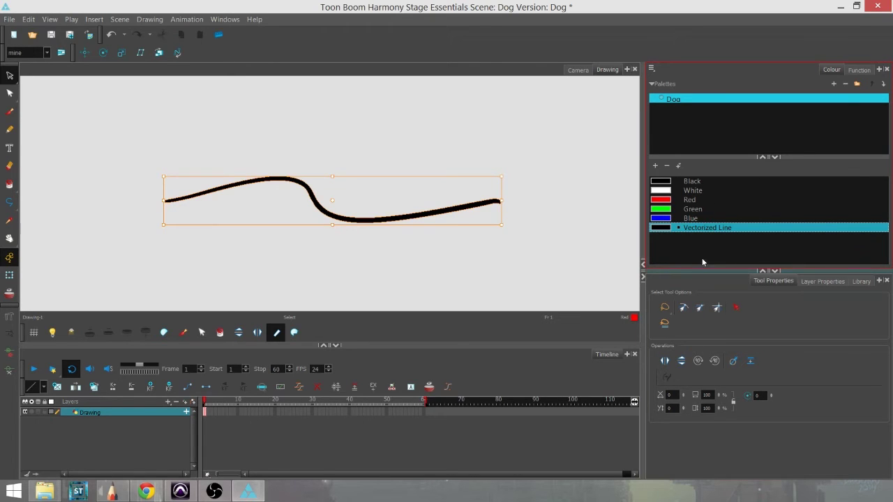
click(655, 165)
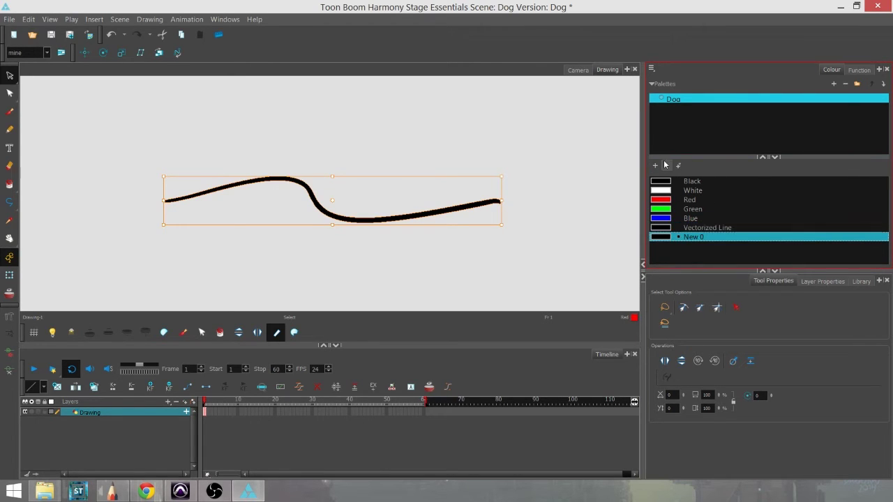
- Set the new swatch to red-orange R227 G61 B49 and rename it 'line'
double_click(663, 241)
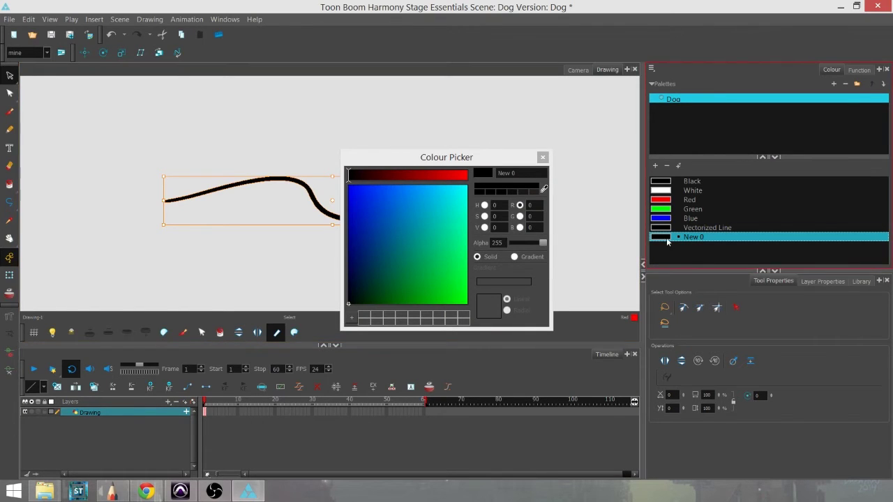
click(430, 221)
mouse_move(431, 222)
mouse_down()
mouse_move(368, 196)
mouse_move(365, 253)
mouse_move(393, 257)
mouse_move(434, 236)
mouse_move(438, 193)
mouse_move(375, 191)
mouse_move(365, 236)
mouse_move(450, 207)
mouse_move(397, 224)
mouse_move(436, 273)
mouse_move(393, 273)
mouse_move(378, 285)
mouse_move(376, 256)
mouse_move(442, 219)
mouse_move(442, 197)
mouse_move(368, 199)
mouse_move(417, 267)
mouse_move(377, 281)
mouse_up()
click(460, 178)
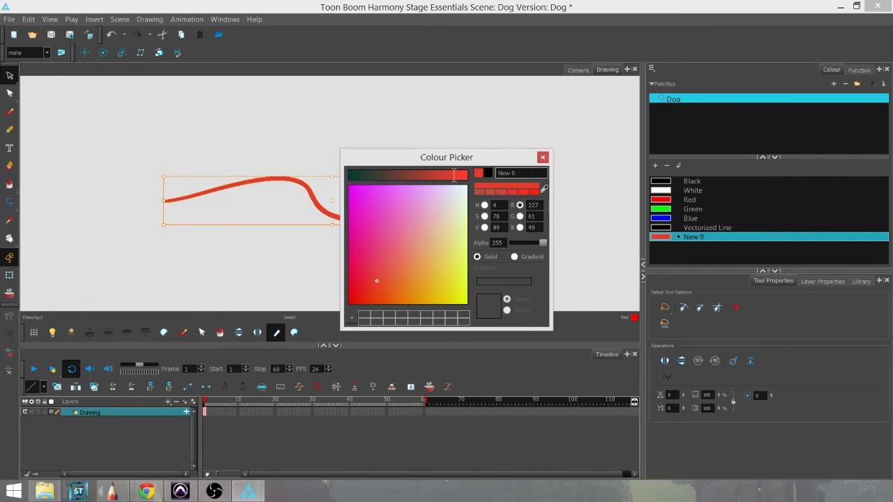
double_click(506, 173)
text(line)
key(Return)
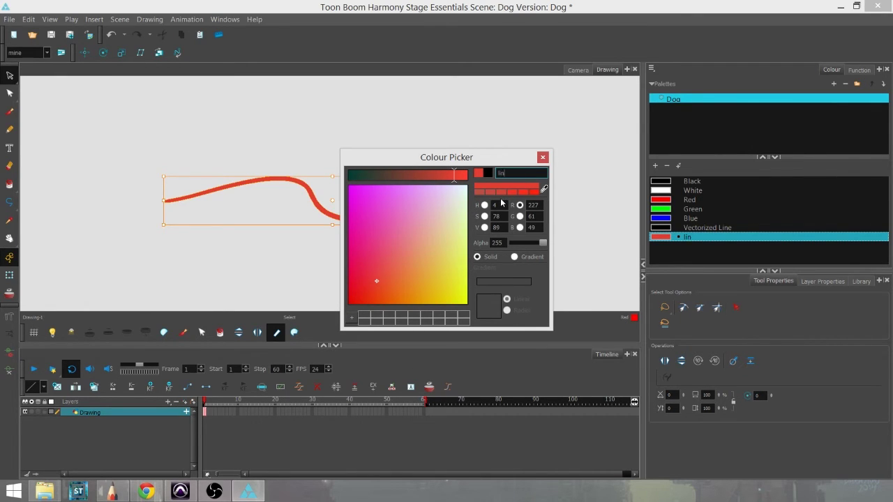
click(543, 157)
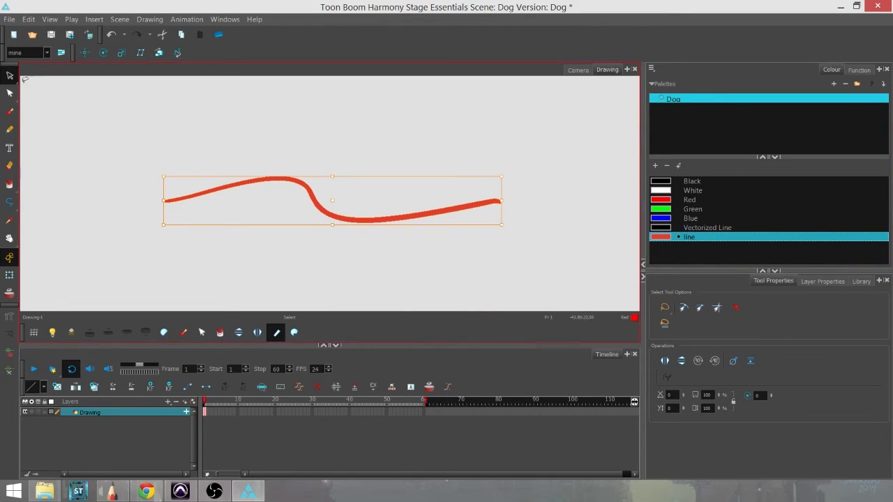
drag(9, 75, 31, 83)
right_click(395, 199)
- Delete the wavy line and look through the Paint tool's variants
click(366, 202)
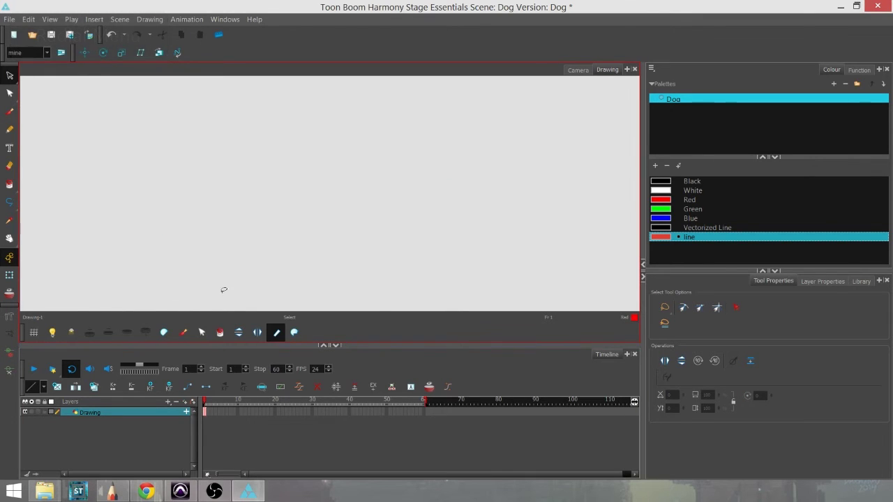
click(220, 333)
drag(6, 186, 3, 187)
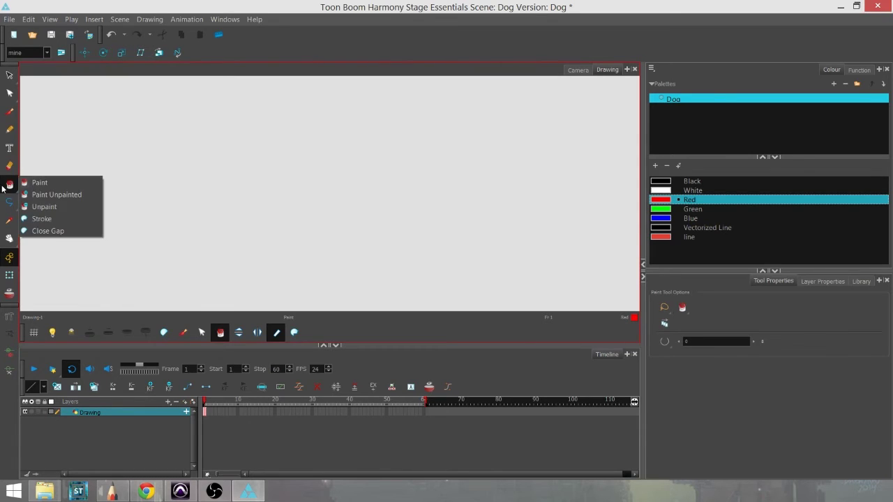
click(18, 181)
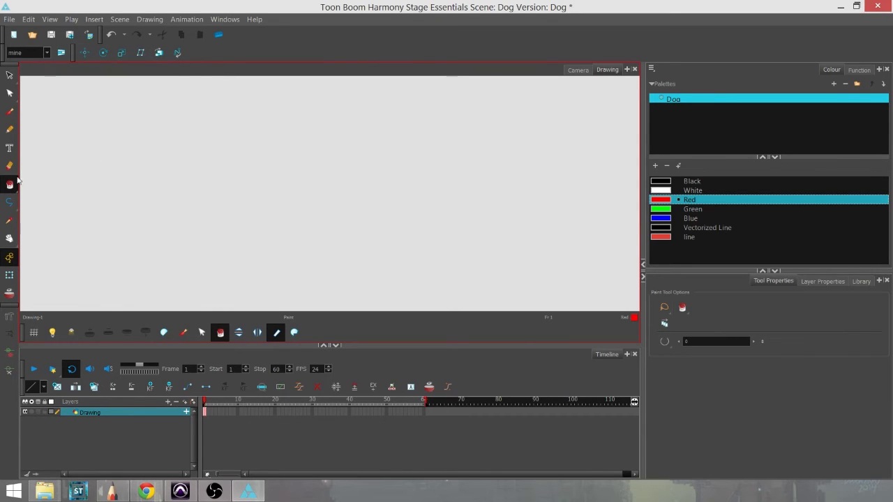
click(17, 182)
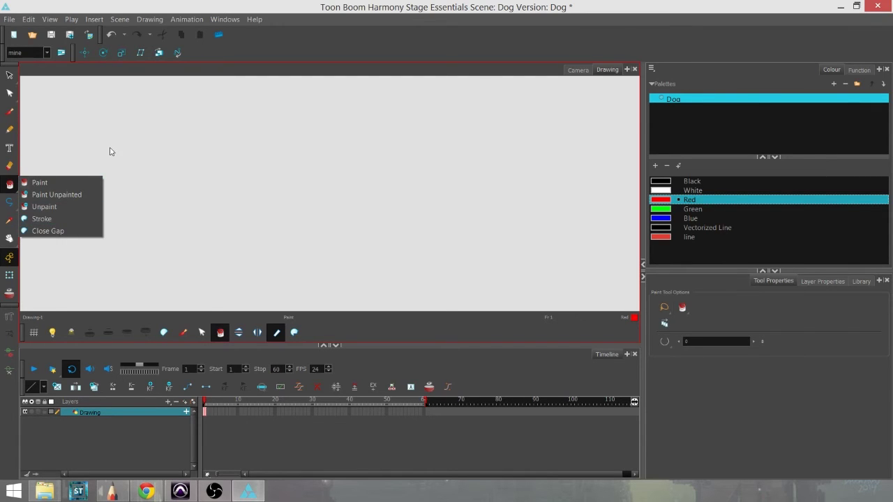
- Draw a large black ellipse with the Brush
click(9, 112)
click(665, 183)
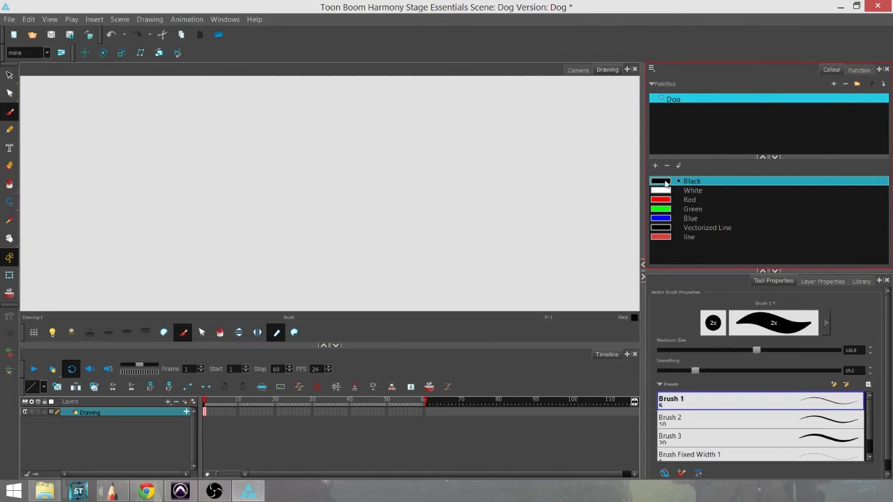
mouse_move(322, 120)
mouse_down()
mouse_move(247, 248)
mouse_move(437, 141)
mouse_move(250, 140)
mouse_up()
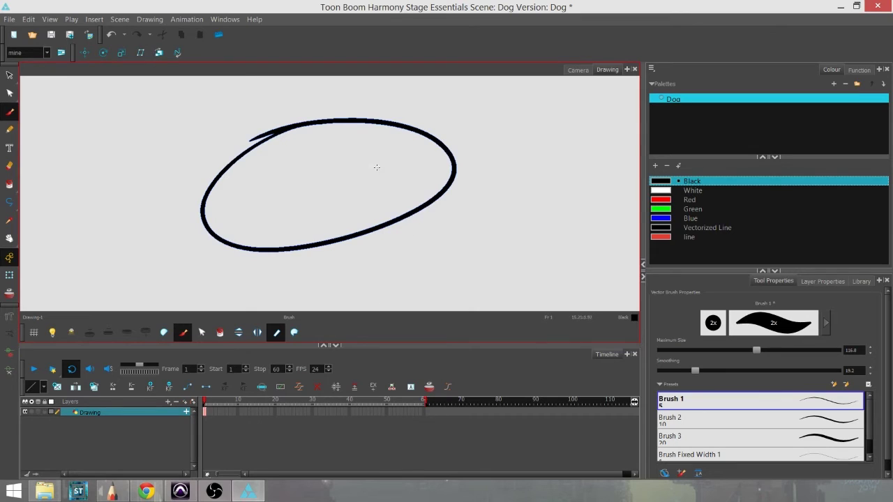
- Paint the ellipse's interior solid Red
click(277, 334)
key(alt+i)
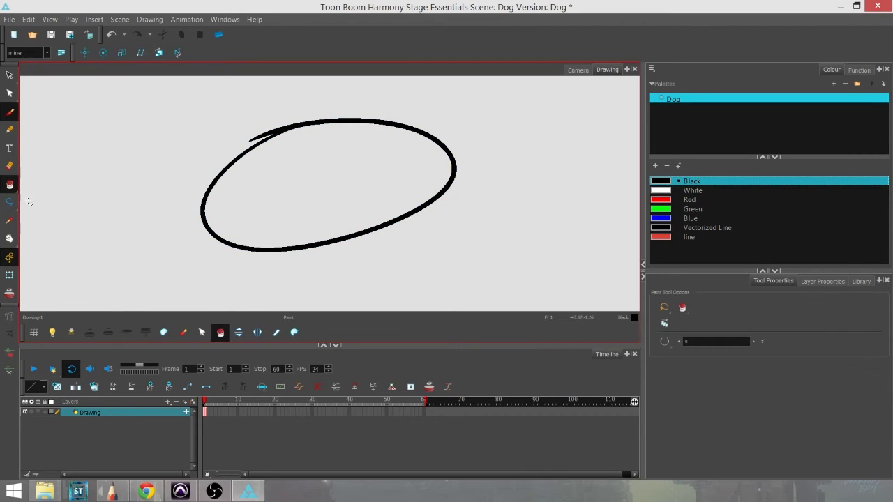
click(668, 200)
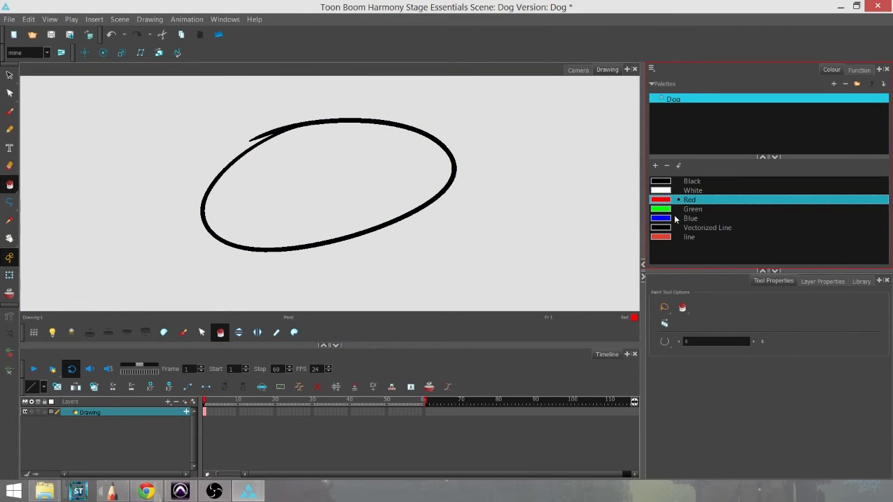
click(338, 179)
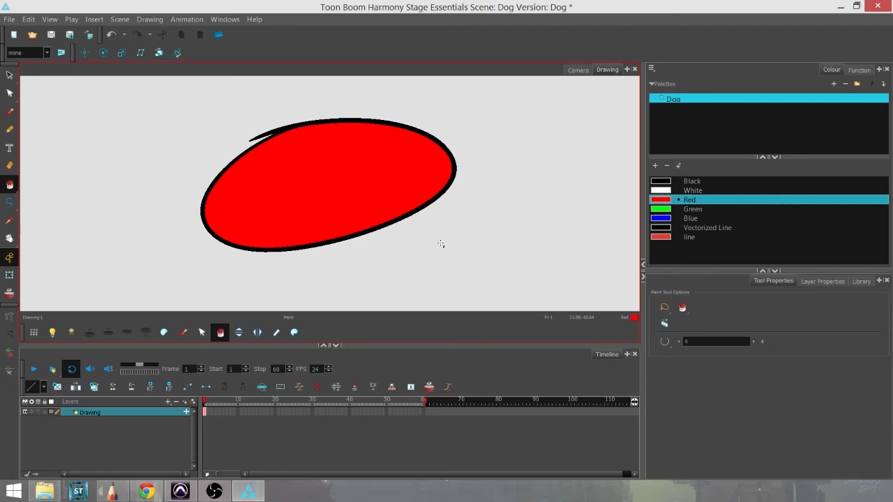
click(9, 184)
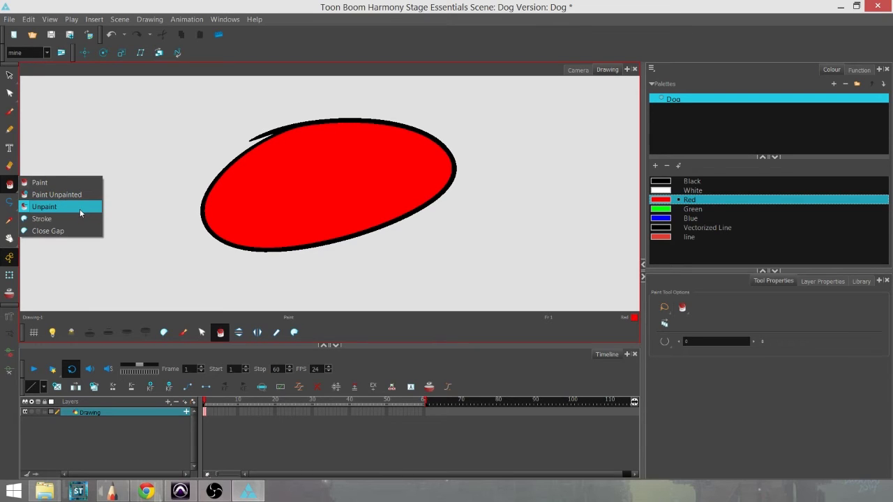
- Unpaint the ellipse's red fill and remove its black oval outline
click(79, 209)
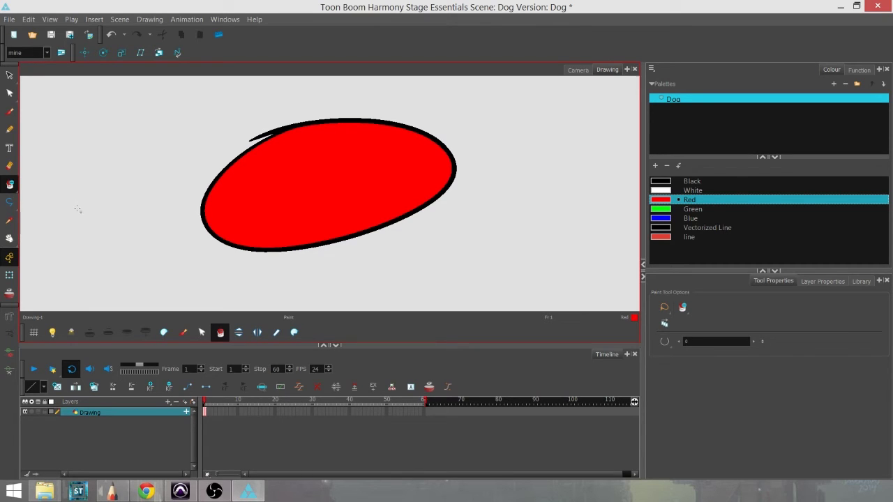
click(340, 183)
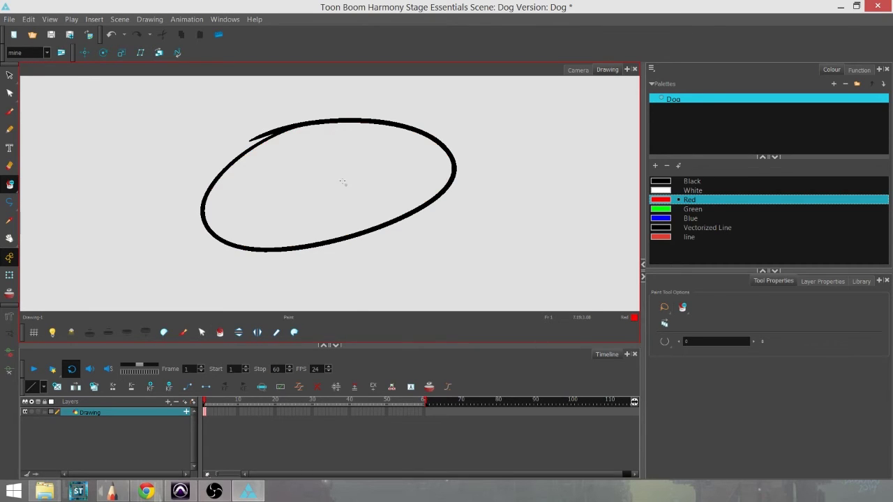
click(356, 123)
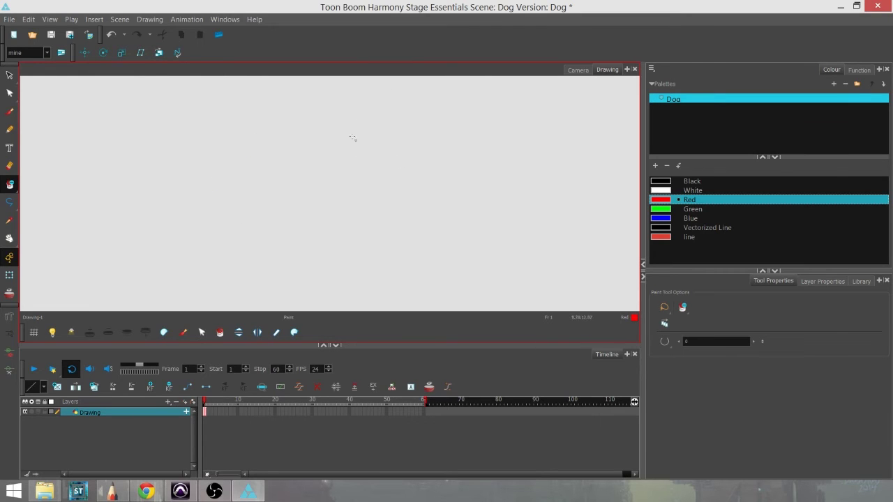
- Pick Black as the current colour and try a first curved stroke, dismissing the stroke message
click(277, 334)
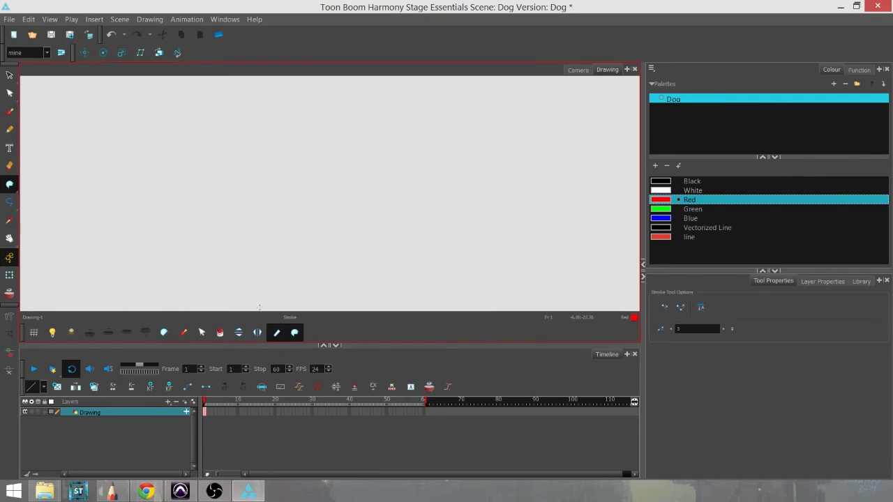
click(277, 334)
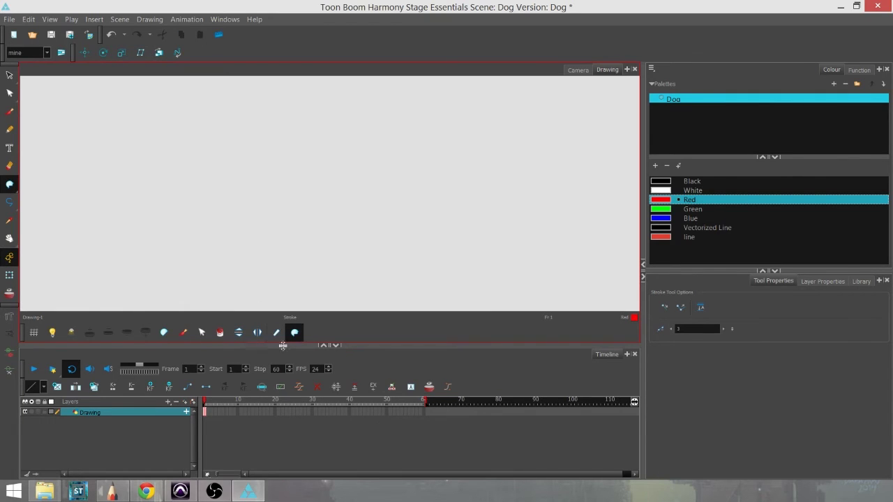
click(16, 183)
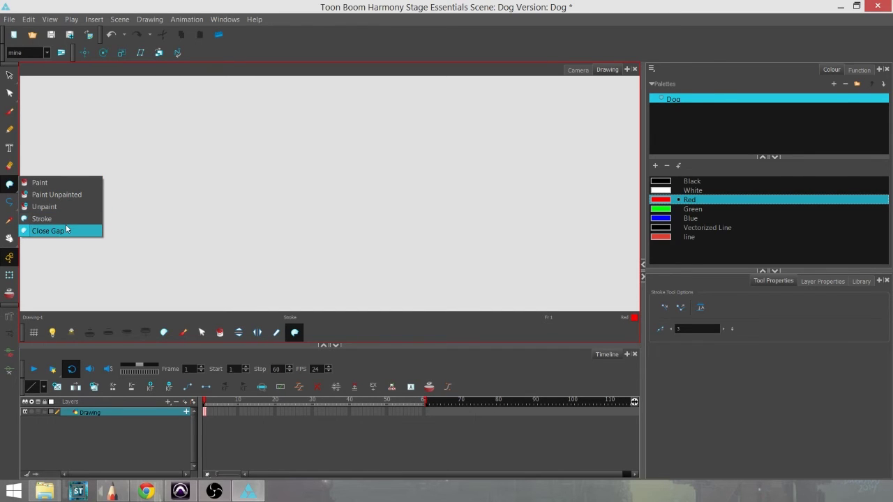
click(19, 176)
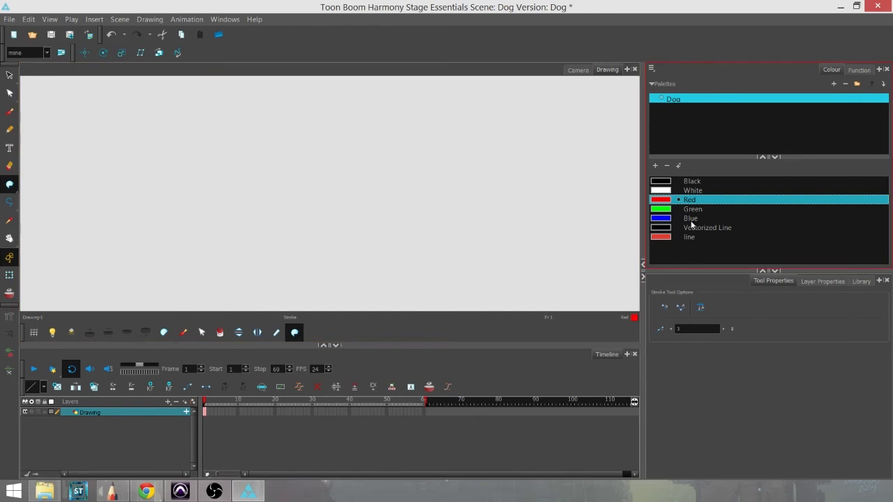
click(690, 182)
mouse_move(358, 115)
mouse_down()
mouse_move(213, 252)
mouse_move(419, 157)
mouse_up()
click(446, 258)
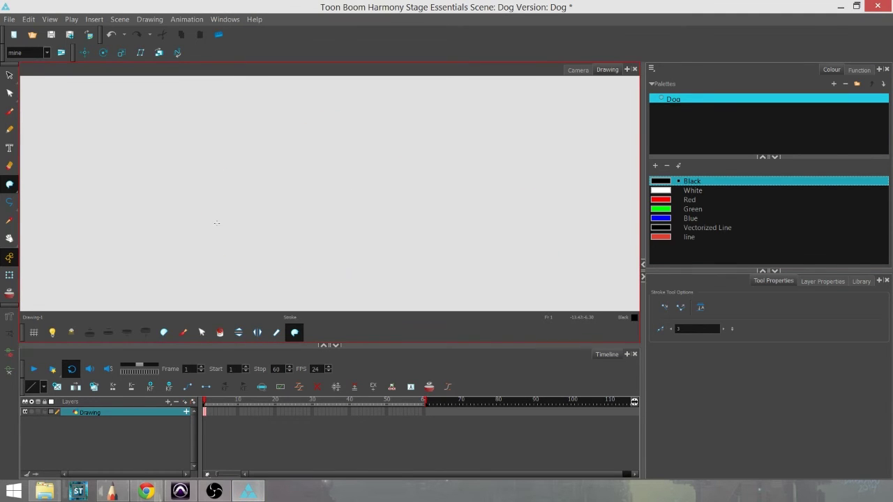
- Draw a roughly circular open invisible stroke with a gap at the top using the Stroke tool
click(9, 184)
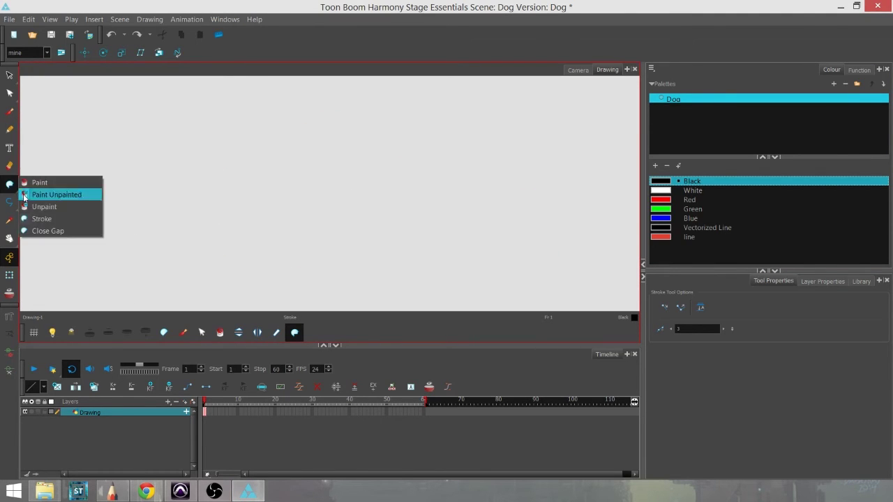
click(52, 220)
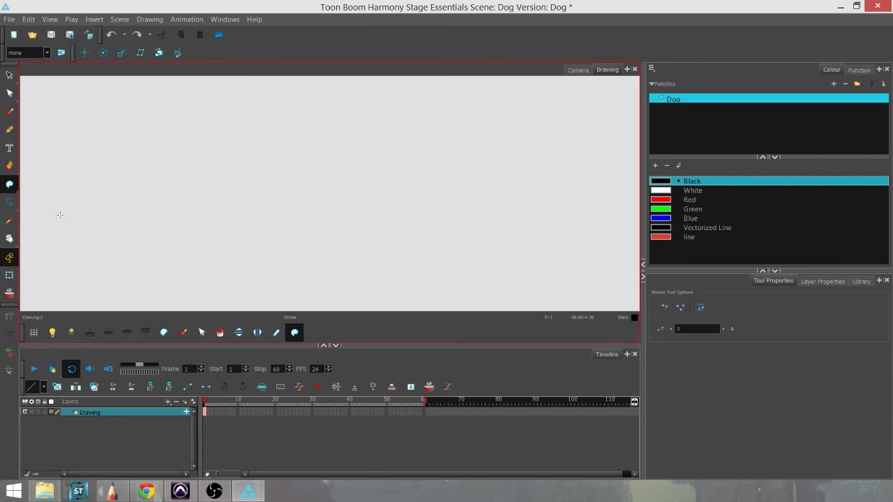
click(281, 348)
click(286, 340)
click(363, 318)
mouse_move(292, 129)
mouse_down()
mouse_move(221, 208)
mouse_move(244, 274)
mouse_move(316, 298)
mouse_move(395, 274)
mouse_move(429, 223)
mouse_move(411, 168)
mouse_move(356, 126)
mouse_up()
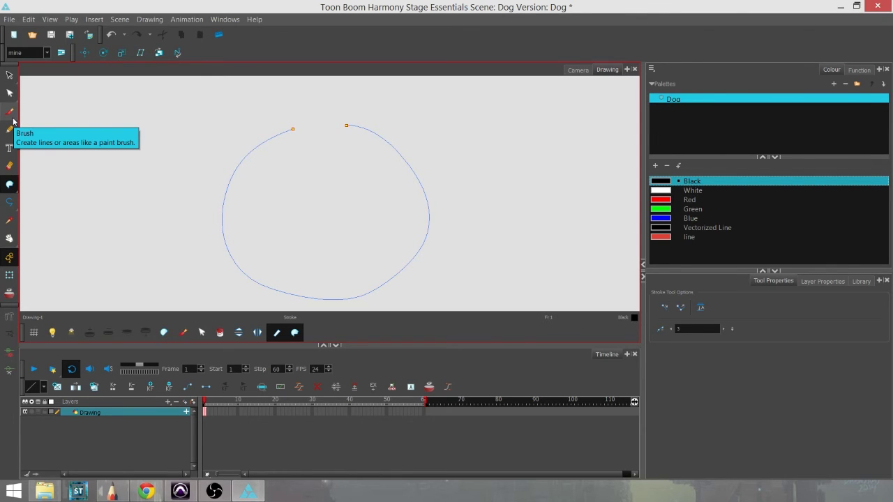
click(10, 93)
- Reshape the curve's upper-right section and smooth its right side so it bulges outward
click(410, 165)
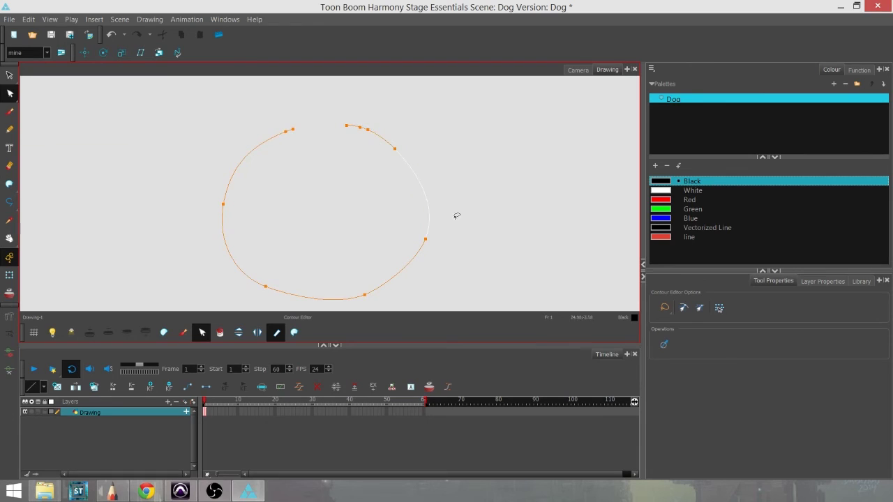
mouse_move(397, 151)
mouse_down()
mouse_move(425, 139)
mouse_move(400, 161)
mouse_move(403, 155)
mouse_up()
drag(427, 242, 439, 218)
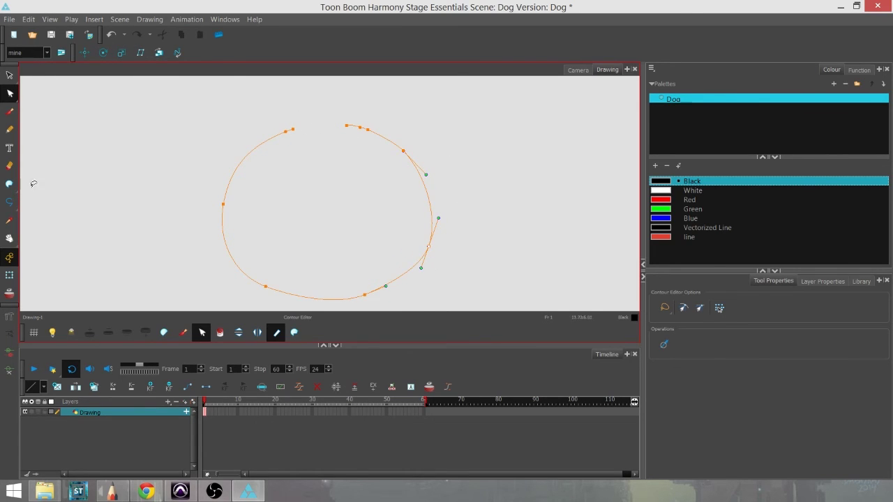
click(9, 183)
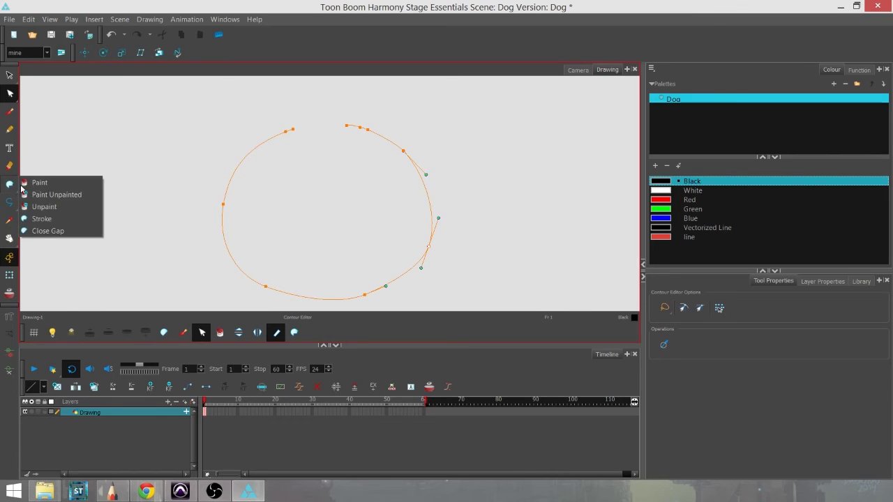
- Close the top gap of the outline with Close Gap, redoing the first attempt
click(82, 231)
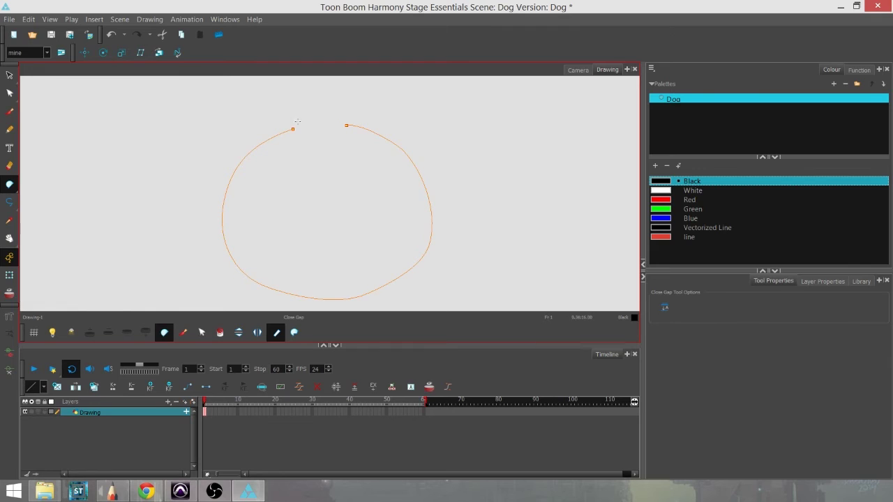
drag(353, 122, 352, 123)
key(ctrl+z)
drag(349, 120, 278, 126)
- Zoom in on the top point and pull out a curve handle there, leaving a small spur
drag(378, 153, 331, 188)
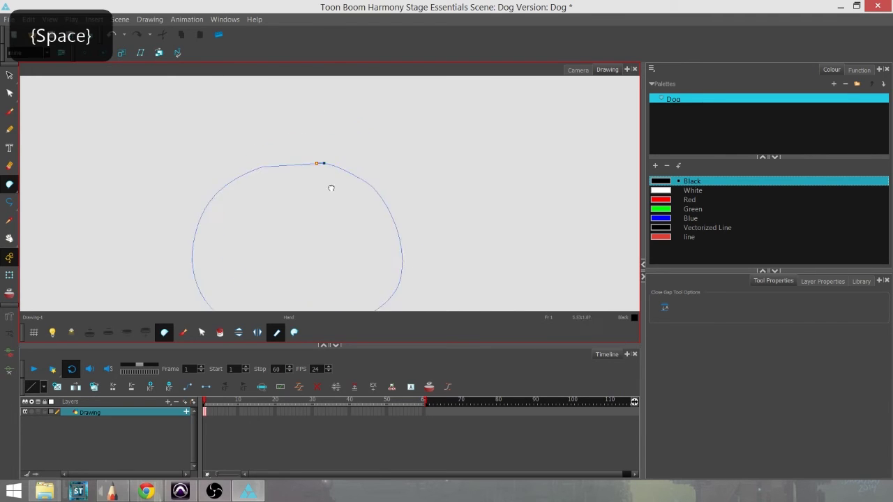
scroll(331, 188, up, 5)
drag(363, 247, 371, 299)
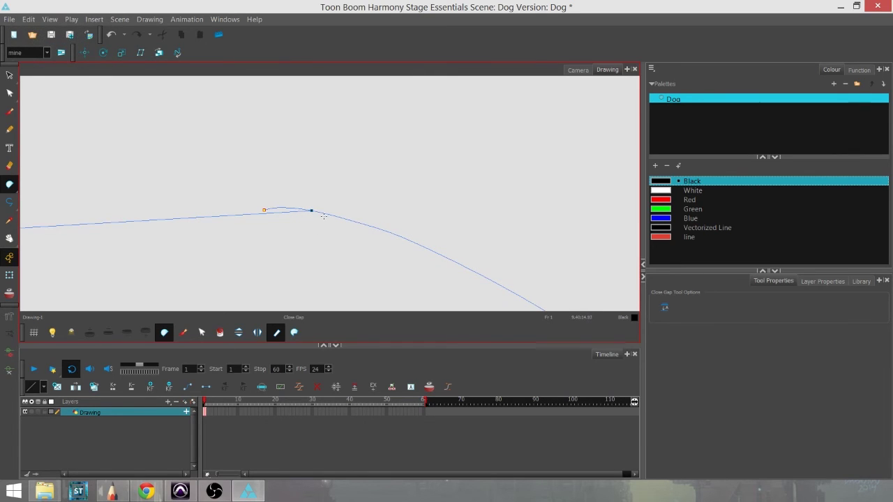
scroll(339, 219, down, 5)
mouse_move(351, 242)
mouse_down()
mouse_move(387, 168)
mouse_move(396, 225)
mouse_up()
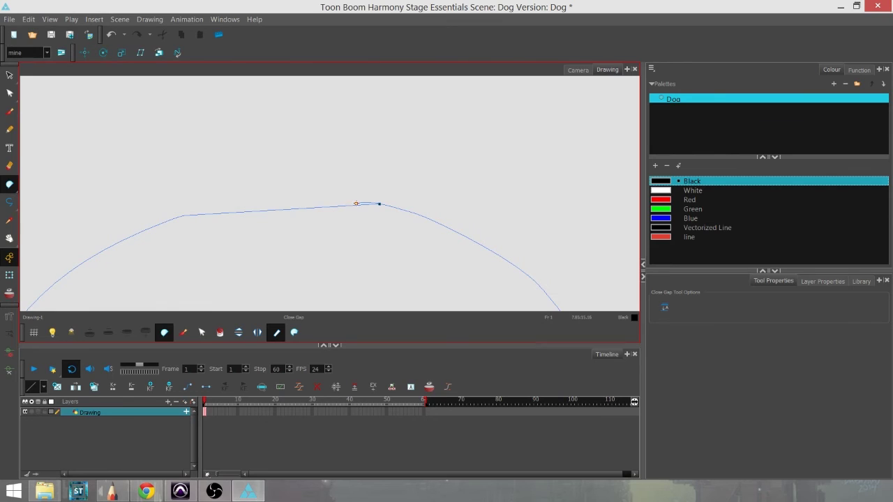
click(10, 93)
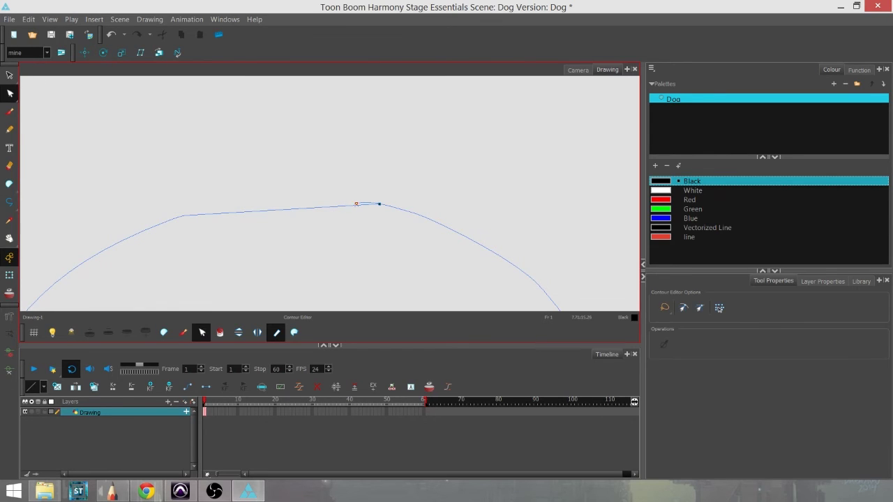
mouse_move(375, 203)
mouse_down()
mouse_move(377, 174)
mouse_move(399, 148)
mouse_move(391, 146)
mouse_up()
click(370, 199)
click(420, 153)
click(9, 76)
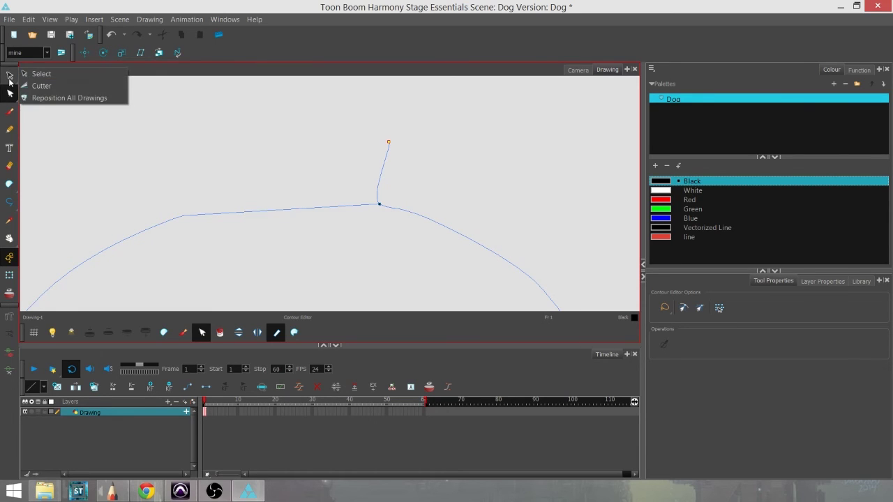
- Cut away the small vertical spur with the Cutter and zoom back out to the whole circle
click(74, 87)
drag(336, 177, 472, 169)
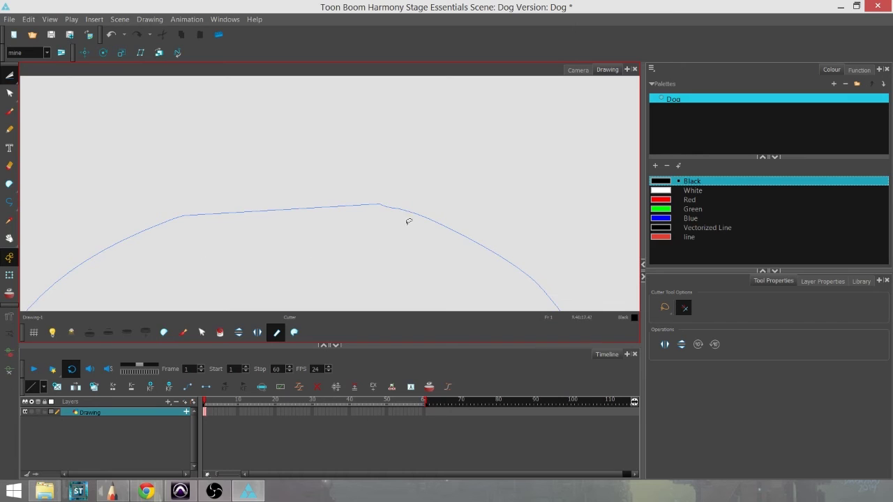
key(space)
mouse_move(345, 257)
mouse_down()
mouse_move(323, 225)
mouse_move(347, 190)
mouse_up()
scroll(323, 225, down, 3)
scroll(351, 190, down, 1)
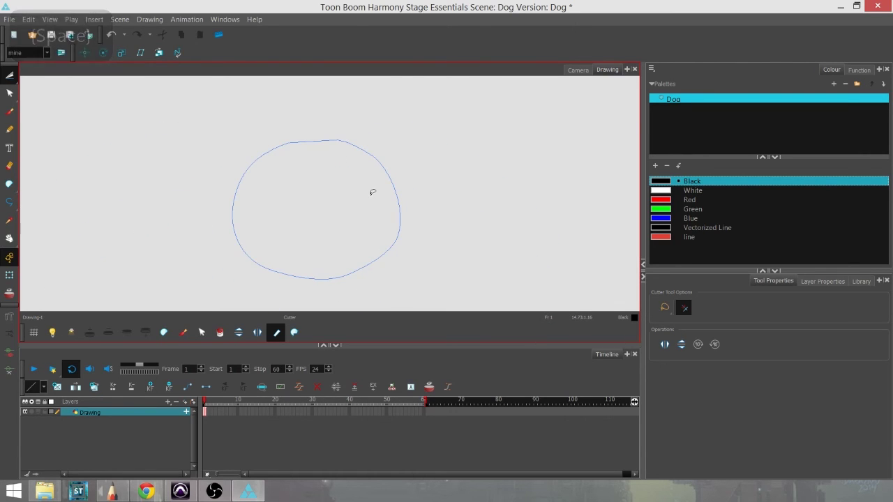
- Switch back to the Select tool and save the Dog scene
click(9, 75)
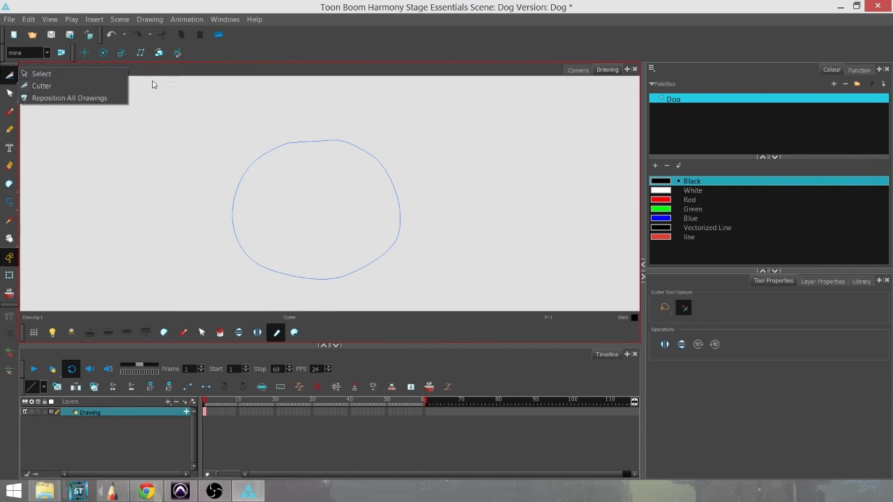
click(112, 74)
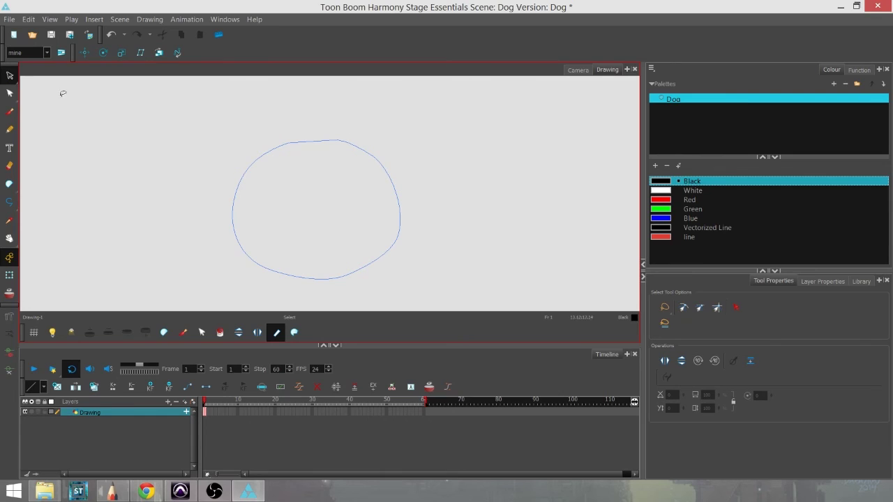
click(421, 258)
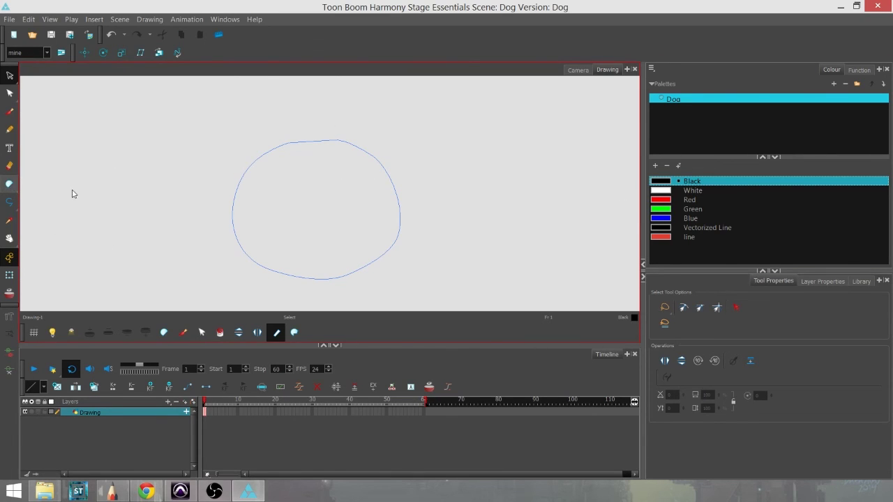
- Draw a straight invisible stroke down through the circle with the Stroke tool
drag(11, 185, 66, 217)
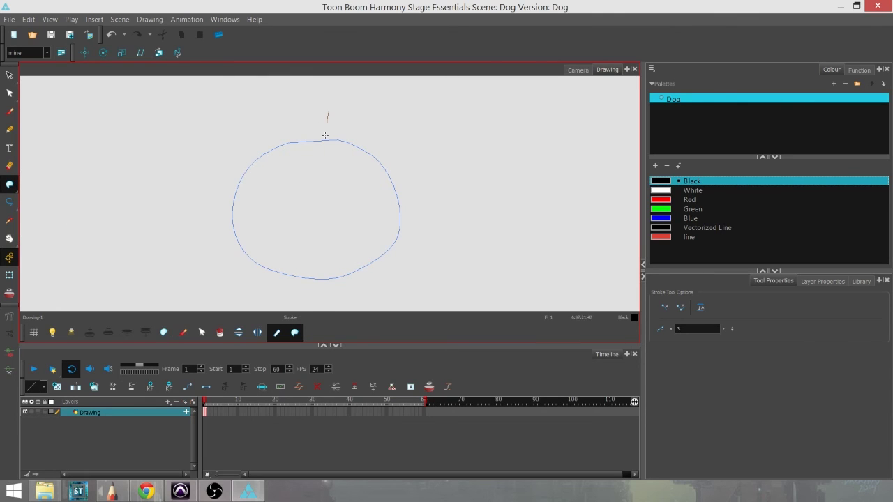
drag(326, 136, 311, 310)
key(space)
mouse_move(423, 256)
mouse_down()
mouse_move(424, 231)
mouse_move(424, 256)
mouse_up()
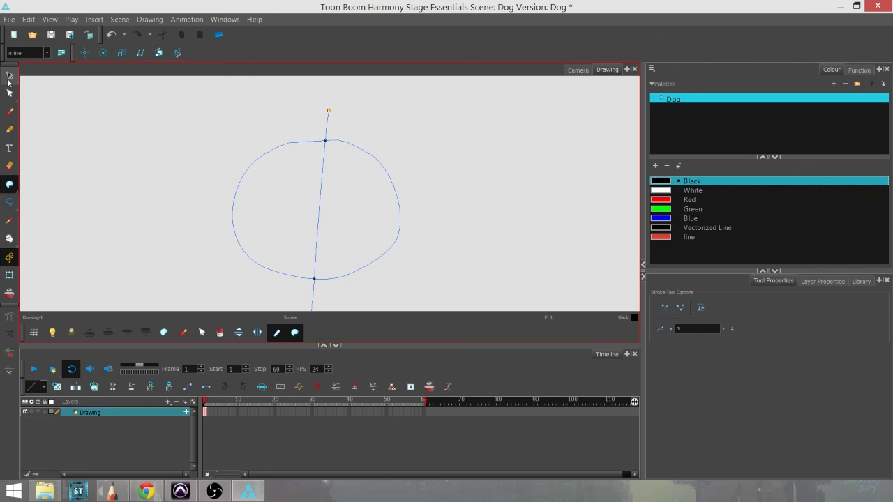
- Trim the line's tail below the circle with the Cutter and make Blue the current colour
drag(9, 82, 35, 84)
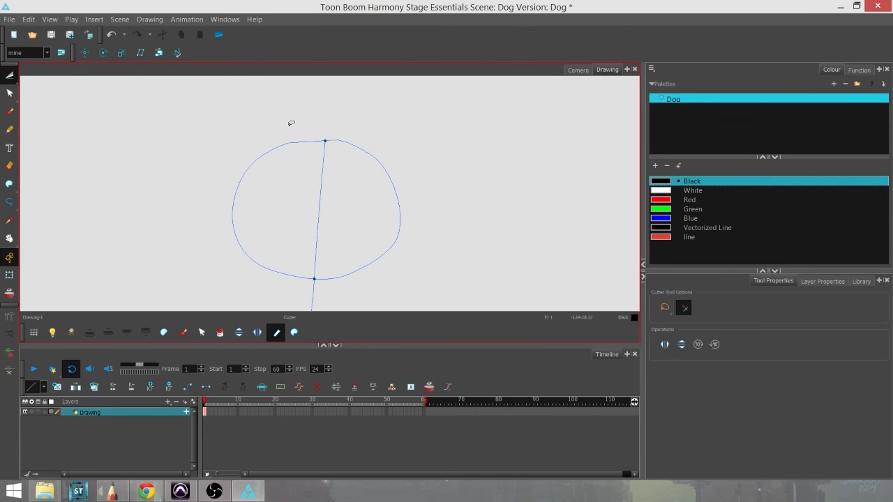
key(space)
drag(446, 219, 461, 187)
drag(295, 271, 470, 237)
click(673, 219)
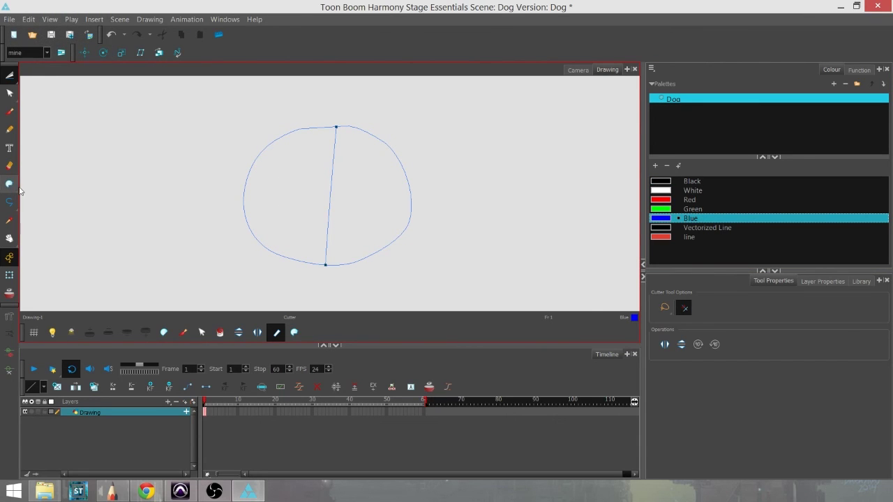
drag(9, 184, 75, 195)
- Fill the circle's left half blue, make Green current, and undo a trial green Paint fill
click(288, 198)
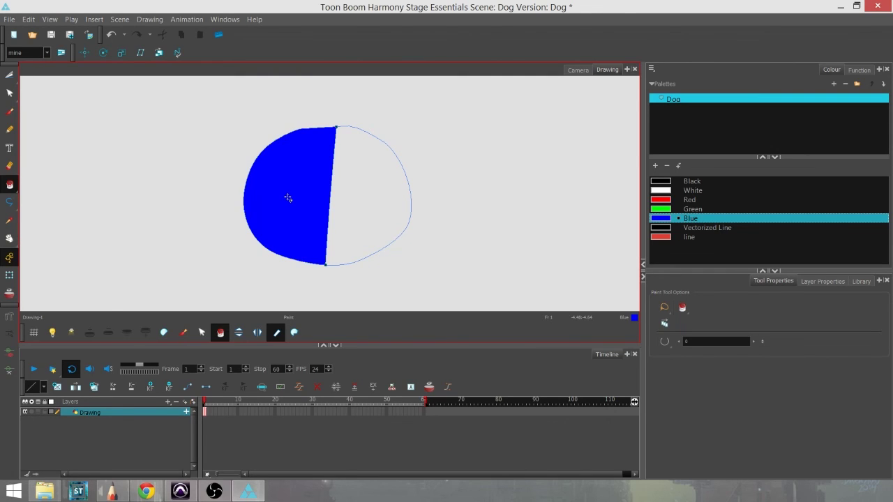
click(668, 210)
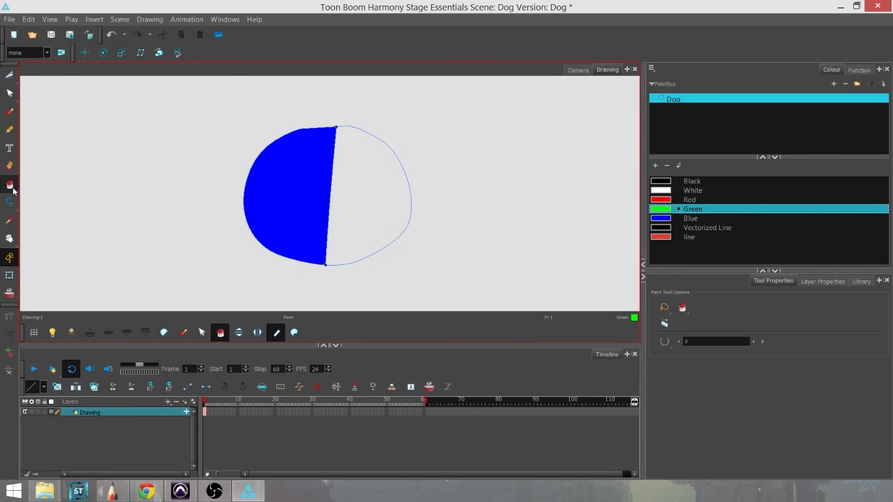
drag(14, 190, 38, 184)
mouse_move(488, 154)
mouse_down()
mouse_move(130, 205)
mouse_move(489, 155)
mouse_up()
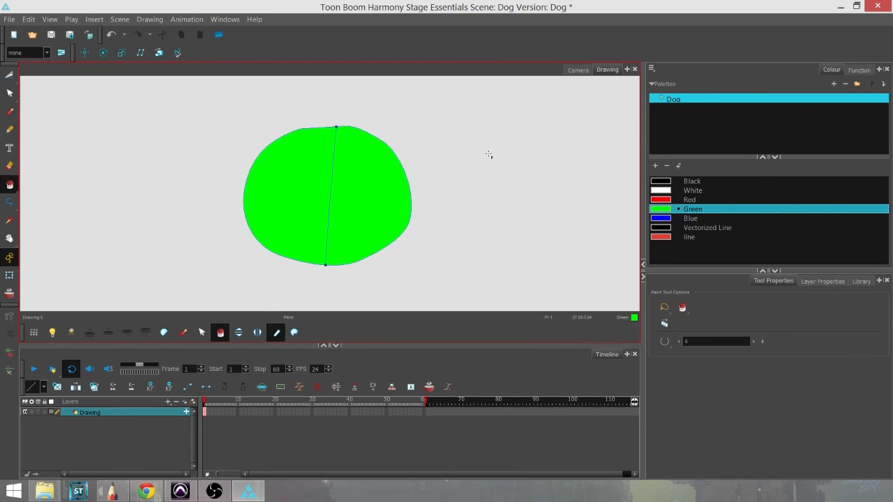
key(ctrl+z)
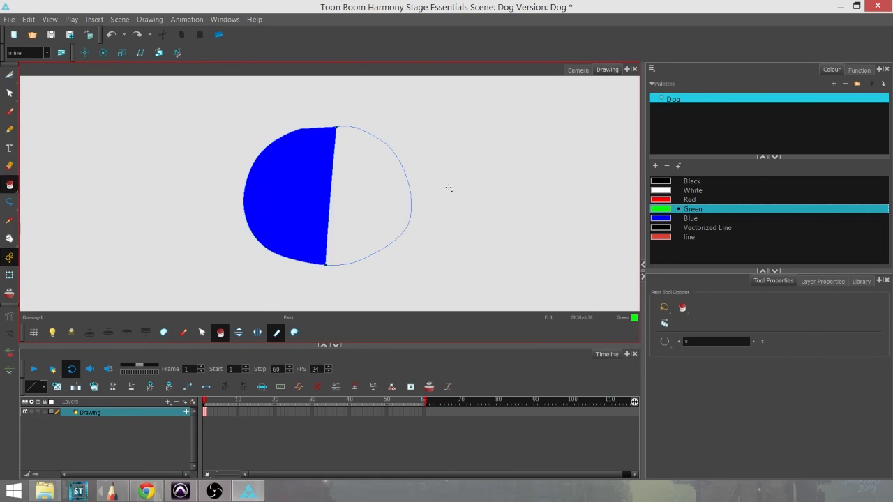
click(10, 184)
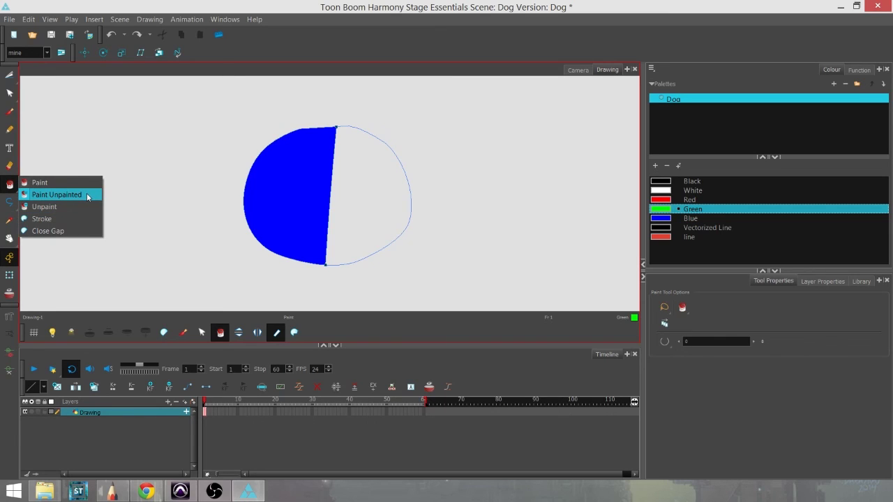
- Fill the empty right half green with Paint Unpainted, then return to the regular Paint tool
click(86, 193)
mouse_move(455, 123)
mouse_down()
mouse_move(279, 109)
mouse_move(206, 302)
mouse_move(517, 205)
mouse_move(424, 137)
mouse_up()
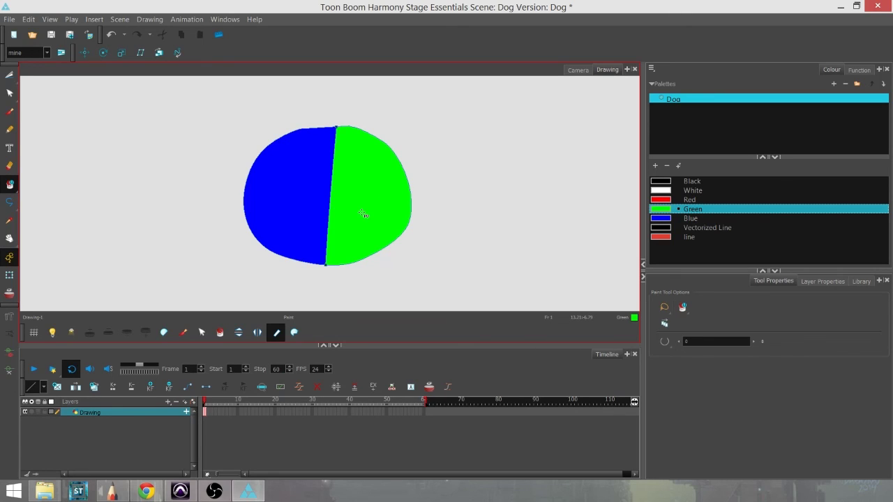
click(10, 185)
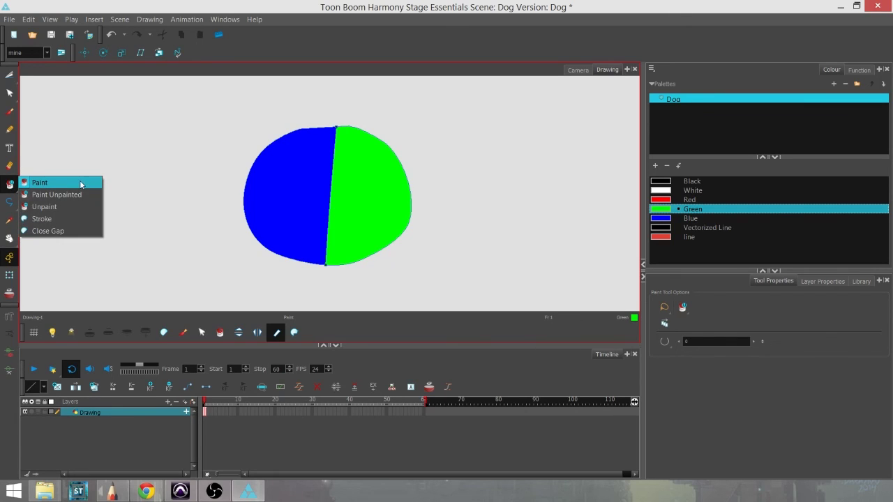
click(81, 183)
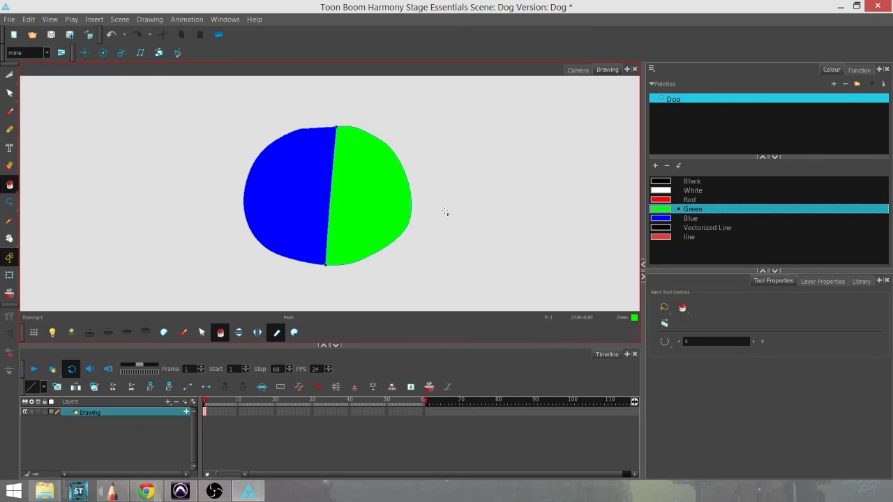